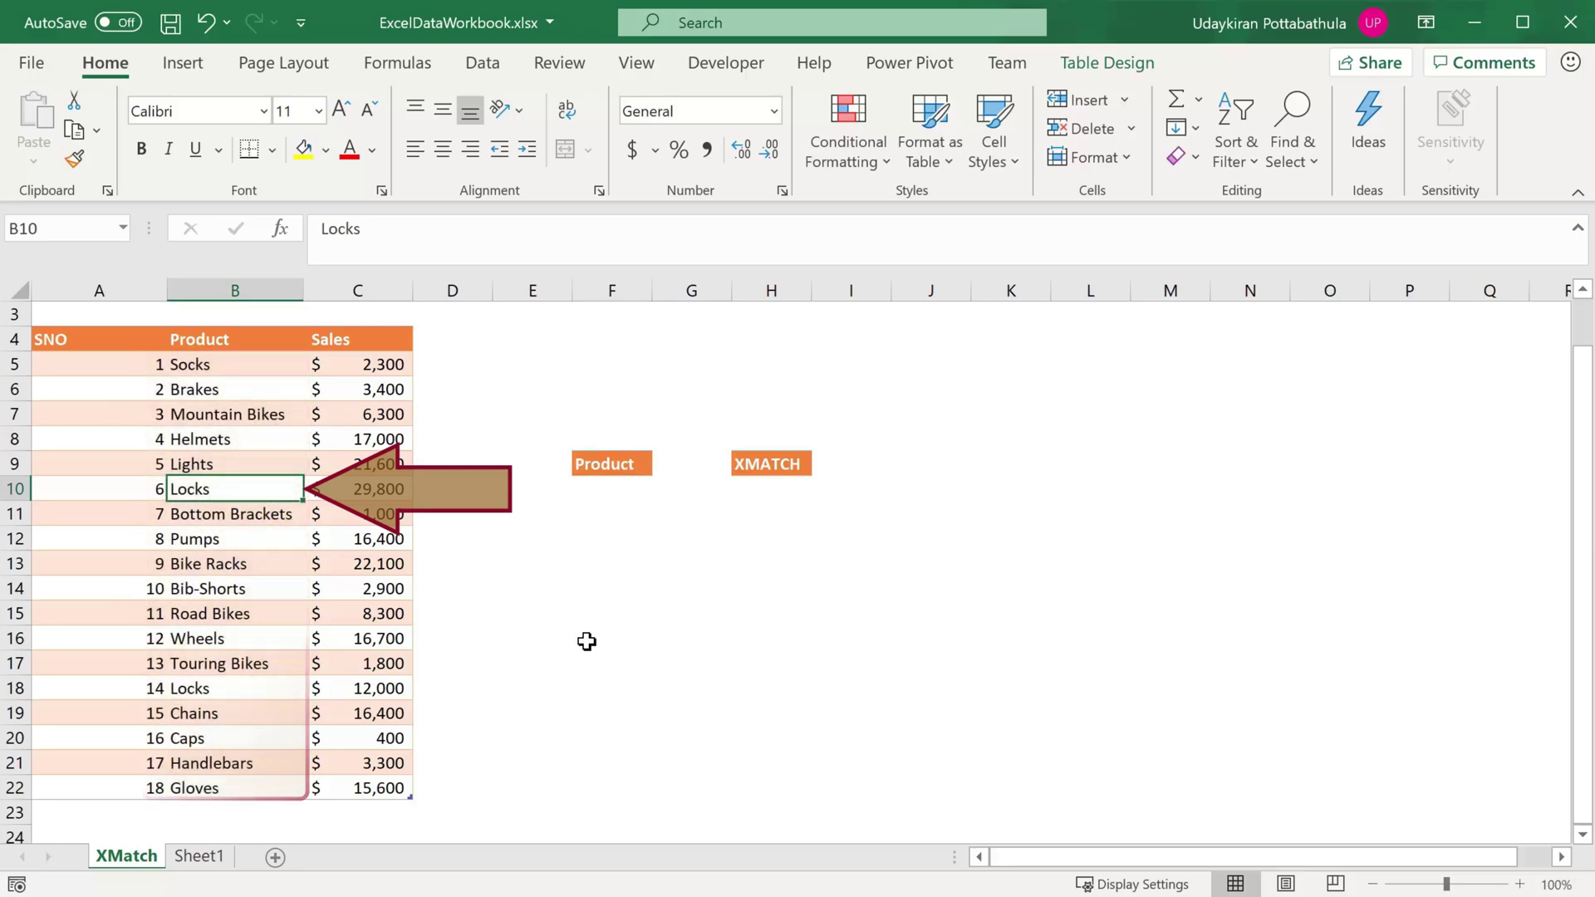
Enter Locks as the lookup product in F10, under the Product heading beside the table
{"action": "left_click", "coordinate": [589, 495]}
{"action": "type", "text": "Locks"}
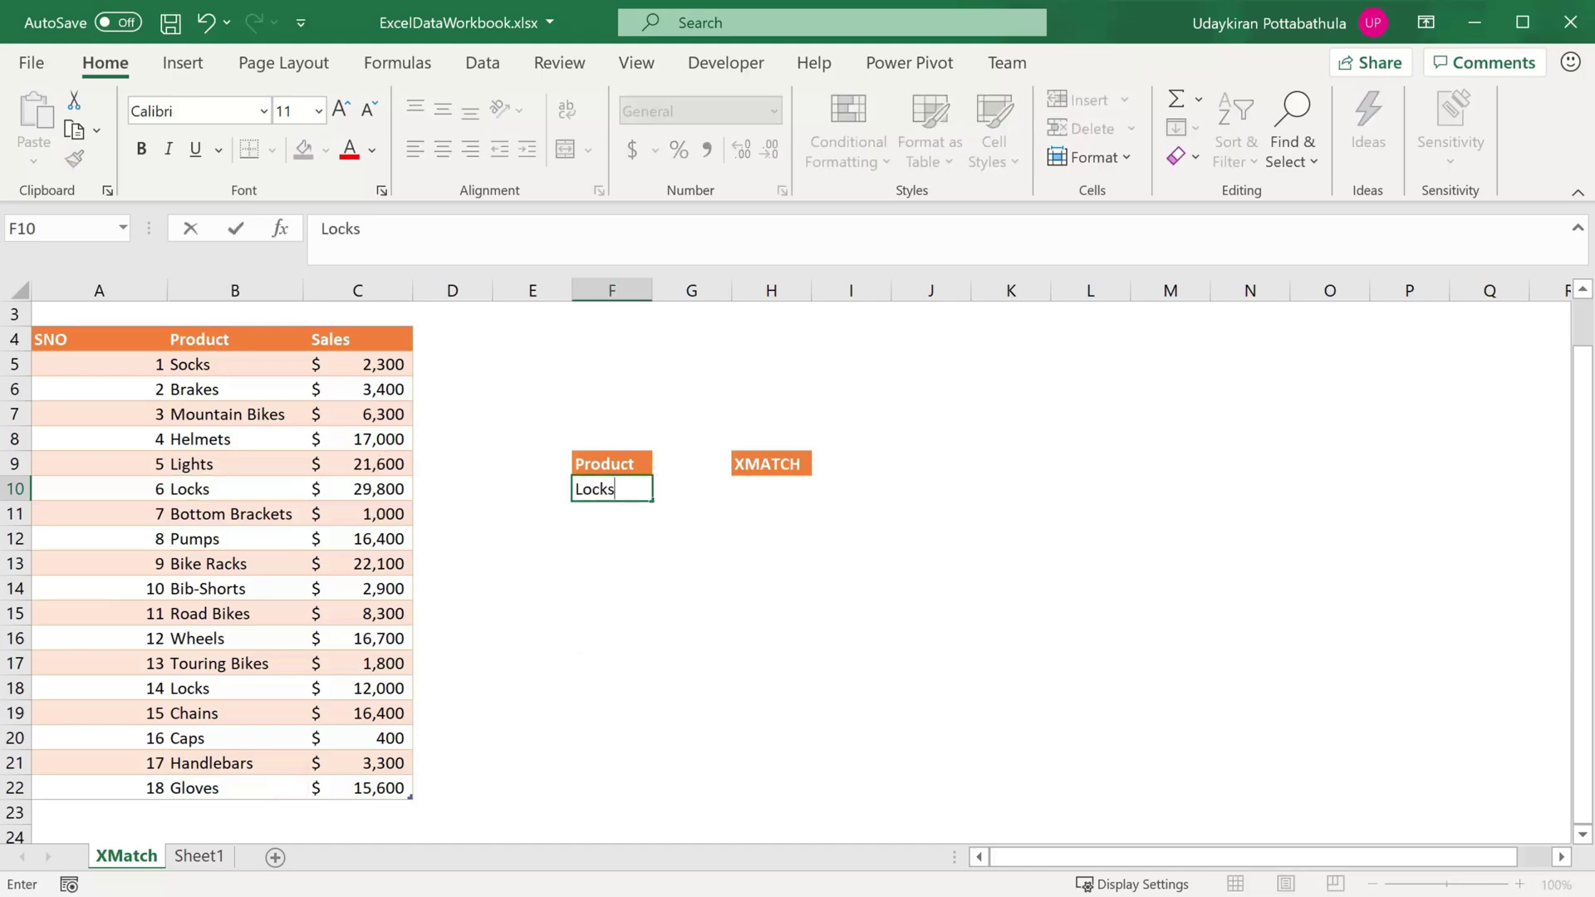
{"action": "key", "text": "Tab"}
{"action": "key", "text": "Tab"}
Enter an XMATCH formula in H10 that looks up F10 in the Product column, =XMATCH(F10,Table1[Product])
{"action": "type", "text": "=X"}
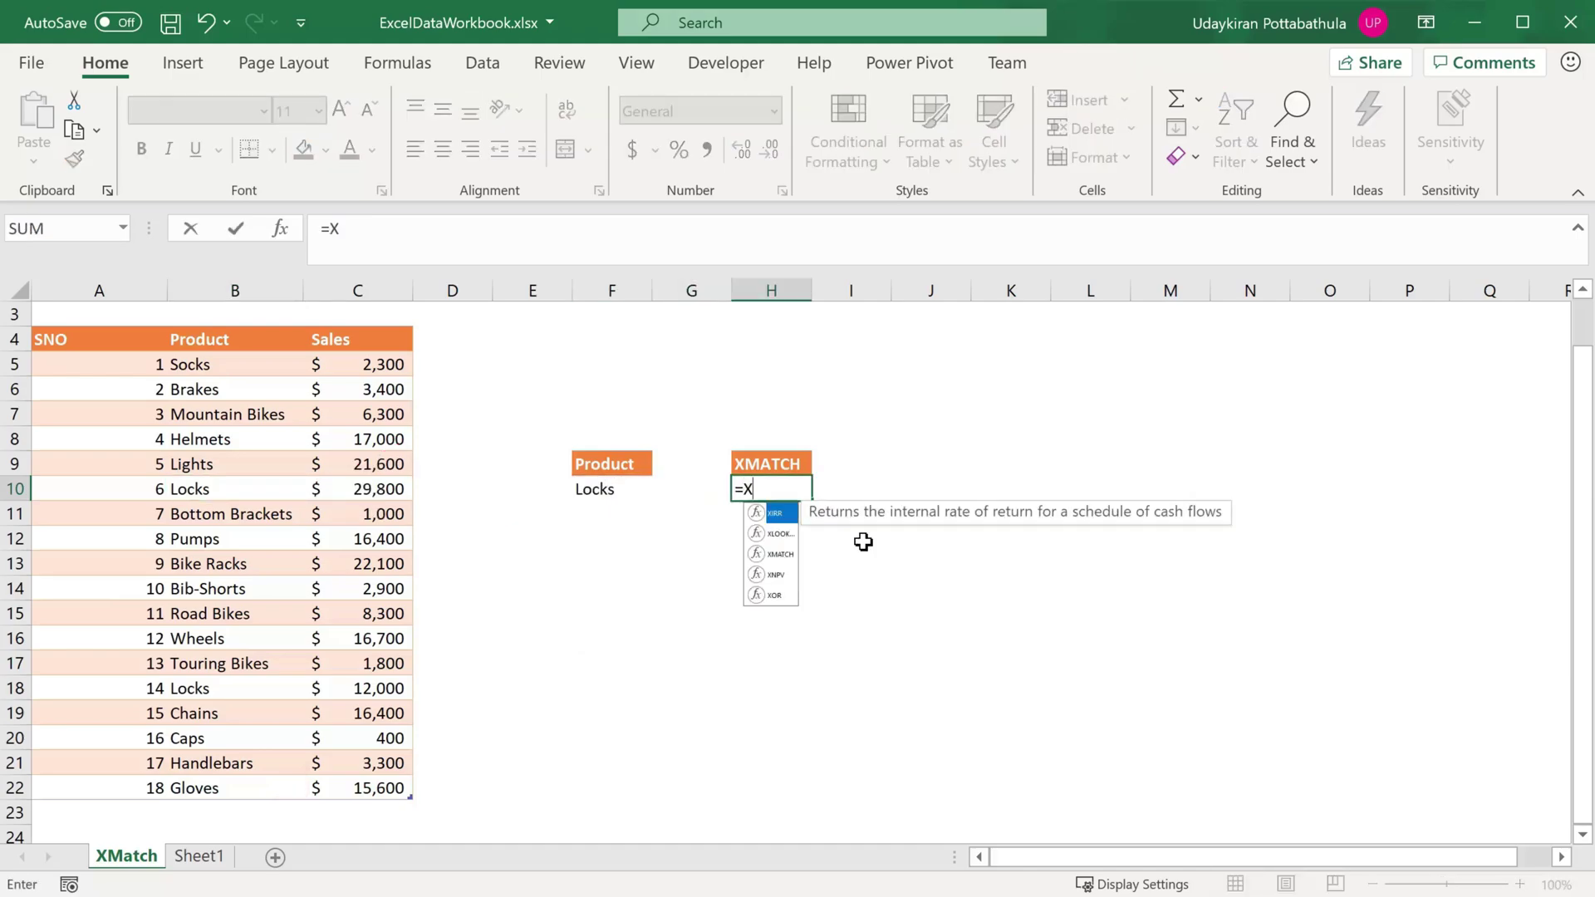
{"action": "type", "text": "MATCH("}
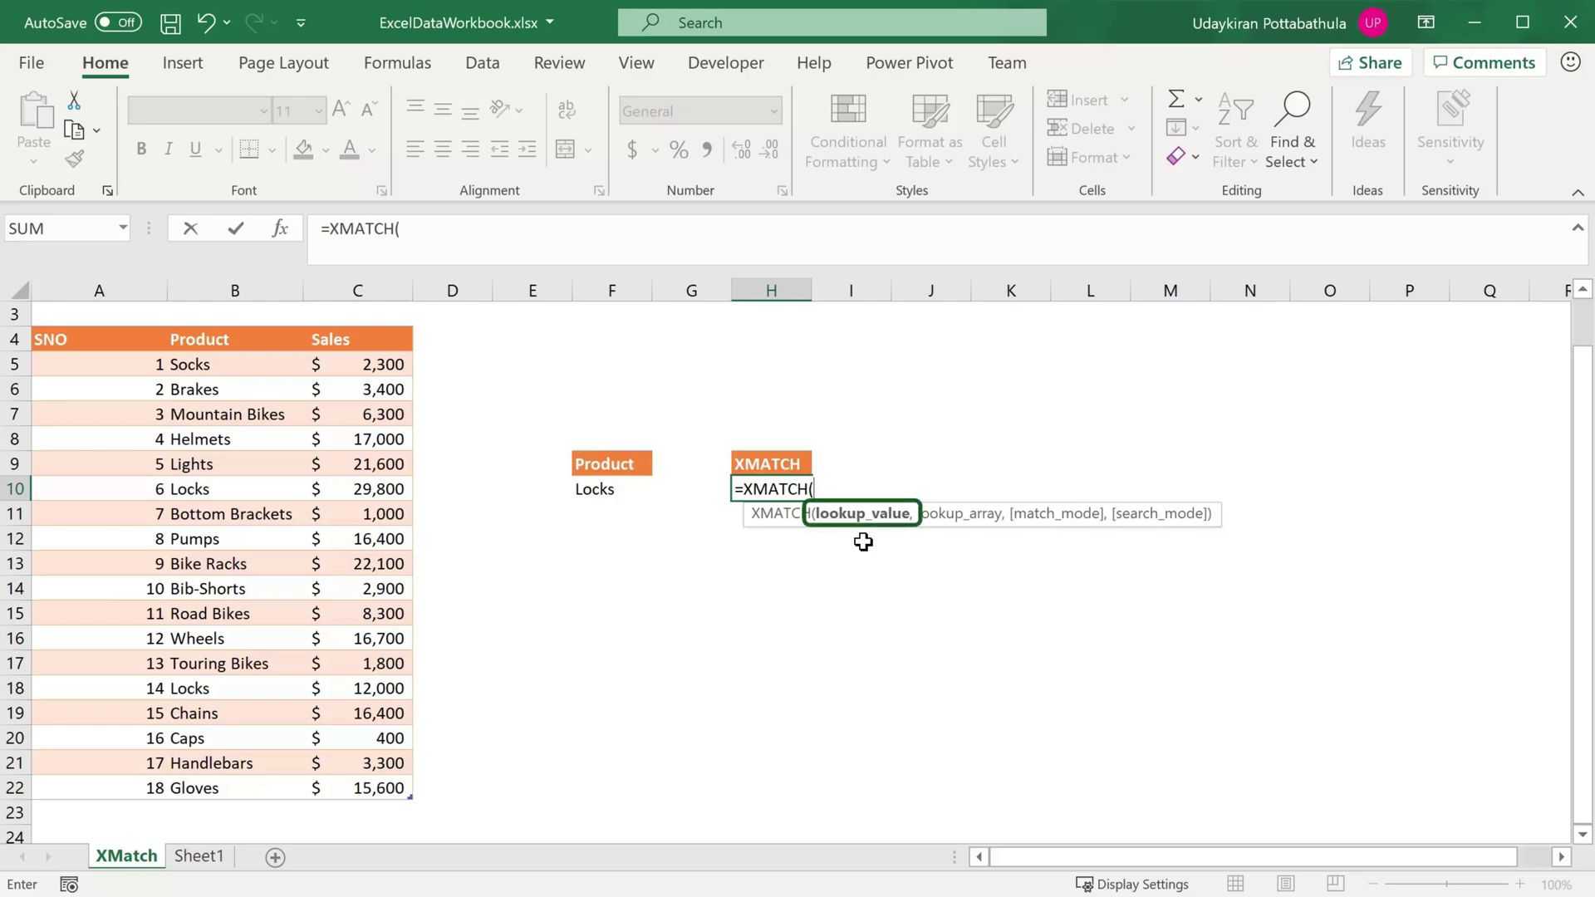
{"action": "left_click", "coordinate": [602, 491]}
{"action": "type", "text": ","}
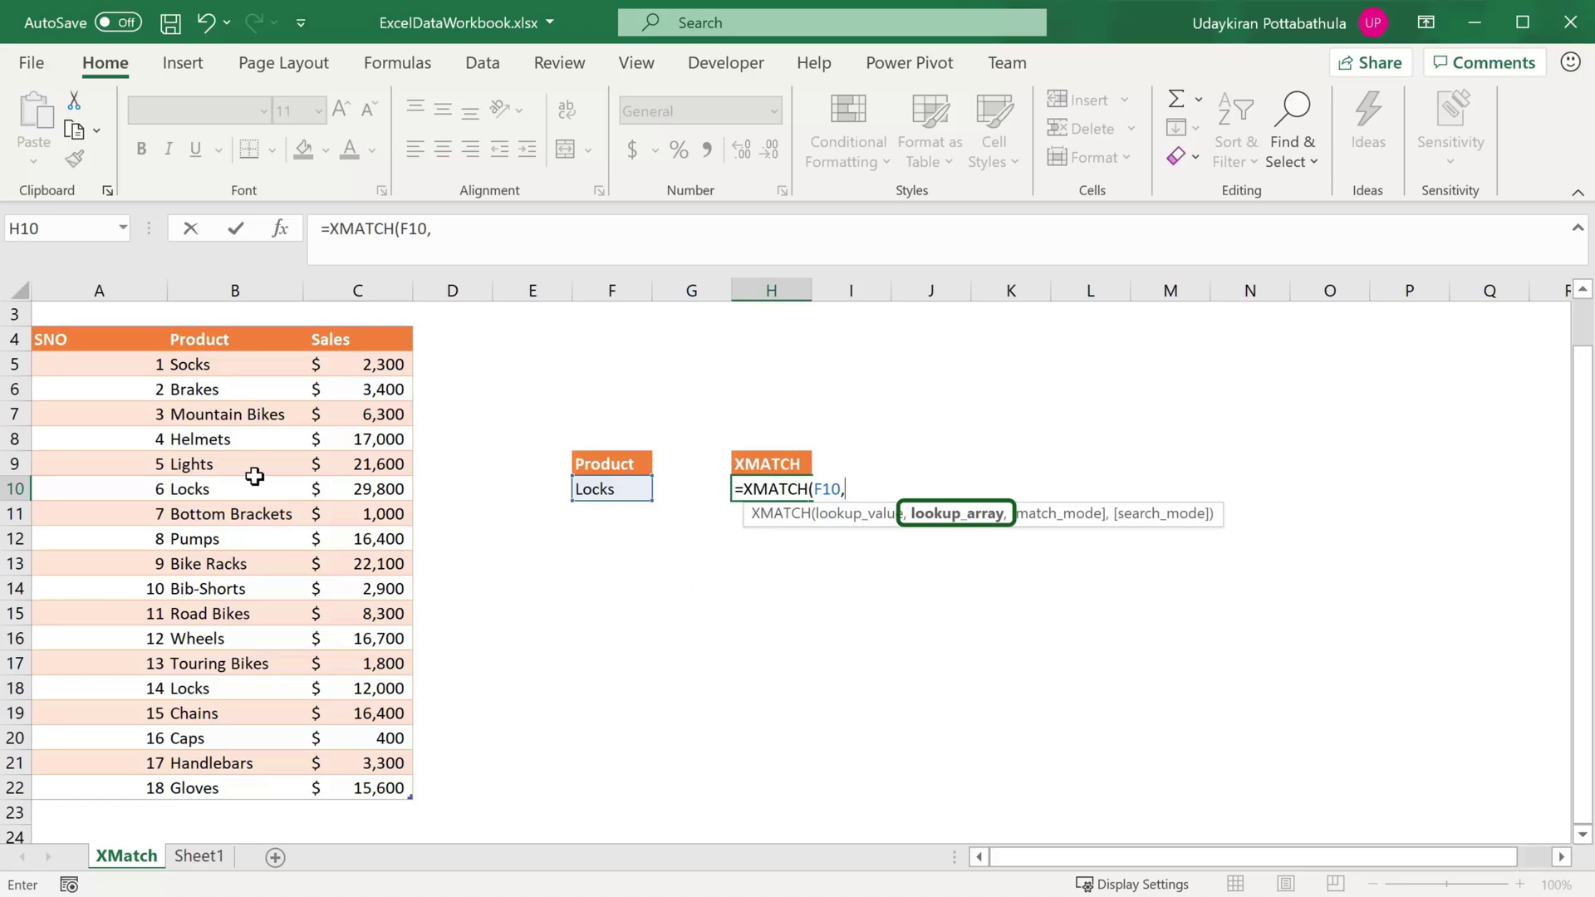
{"action": "left_click_drag", "start_coordinate": [249, 366], "coordinate": [243, 785]}
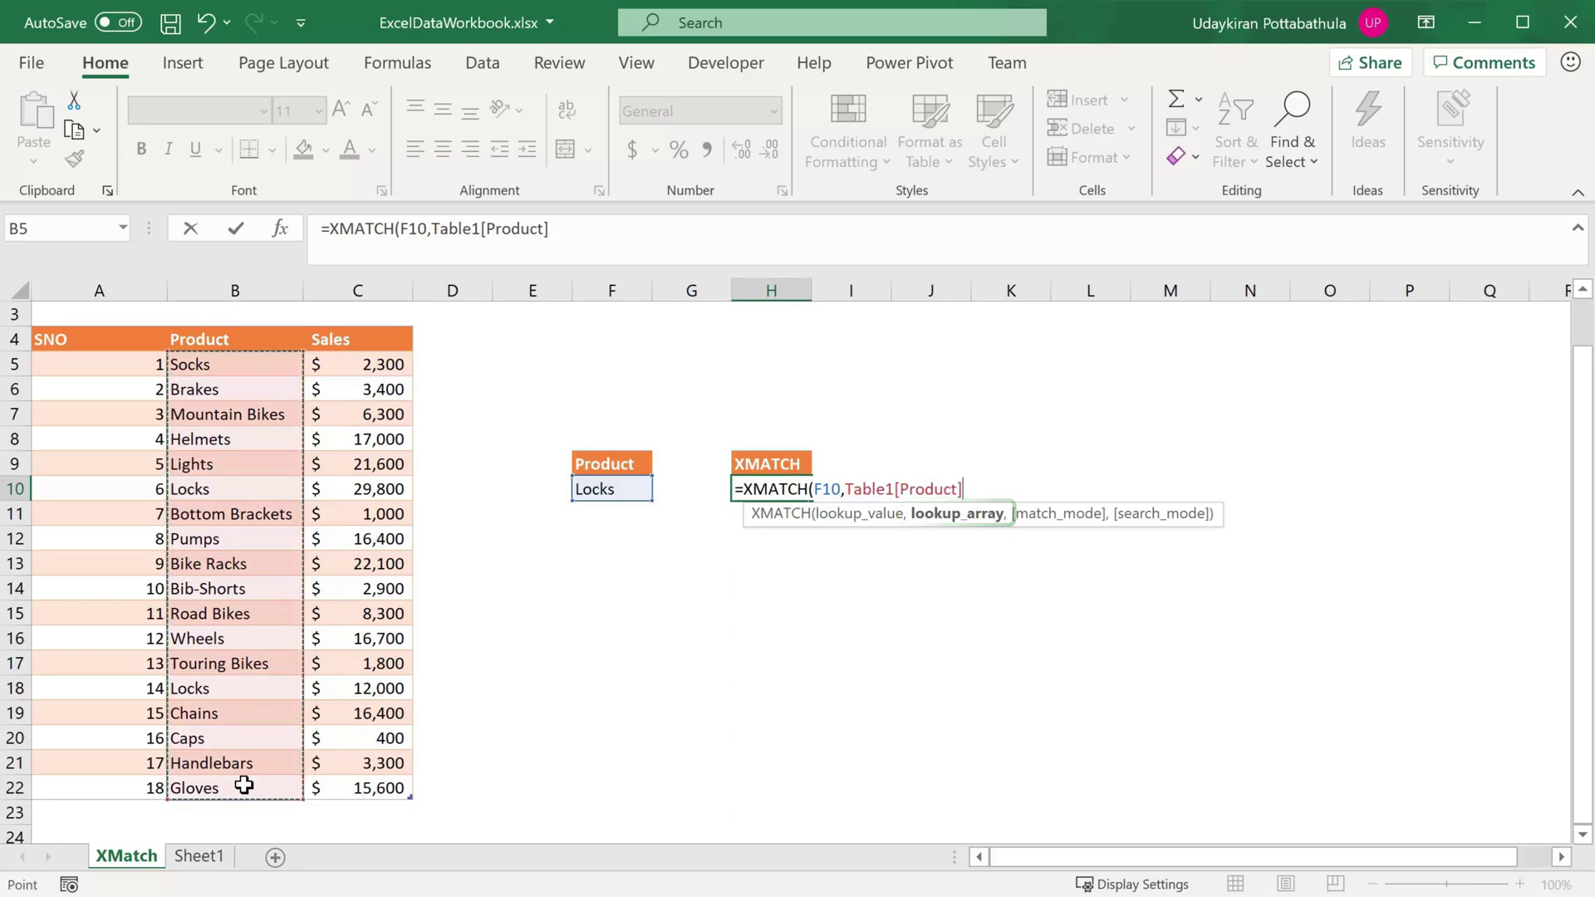
{"action": "type", "text": ")"}
{"action": "key", "text": "Return"}
{"action": "key", "text": "Up"}
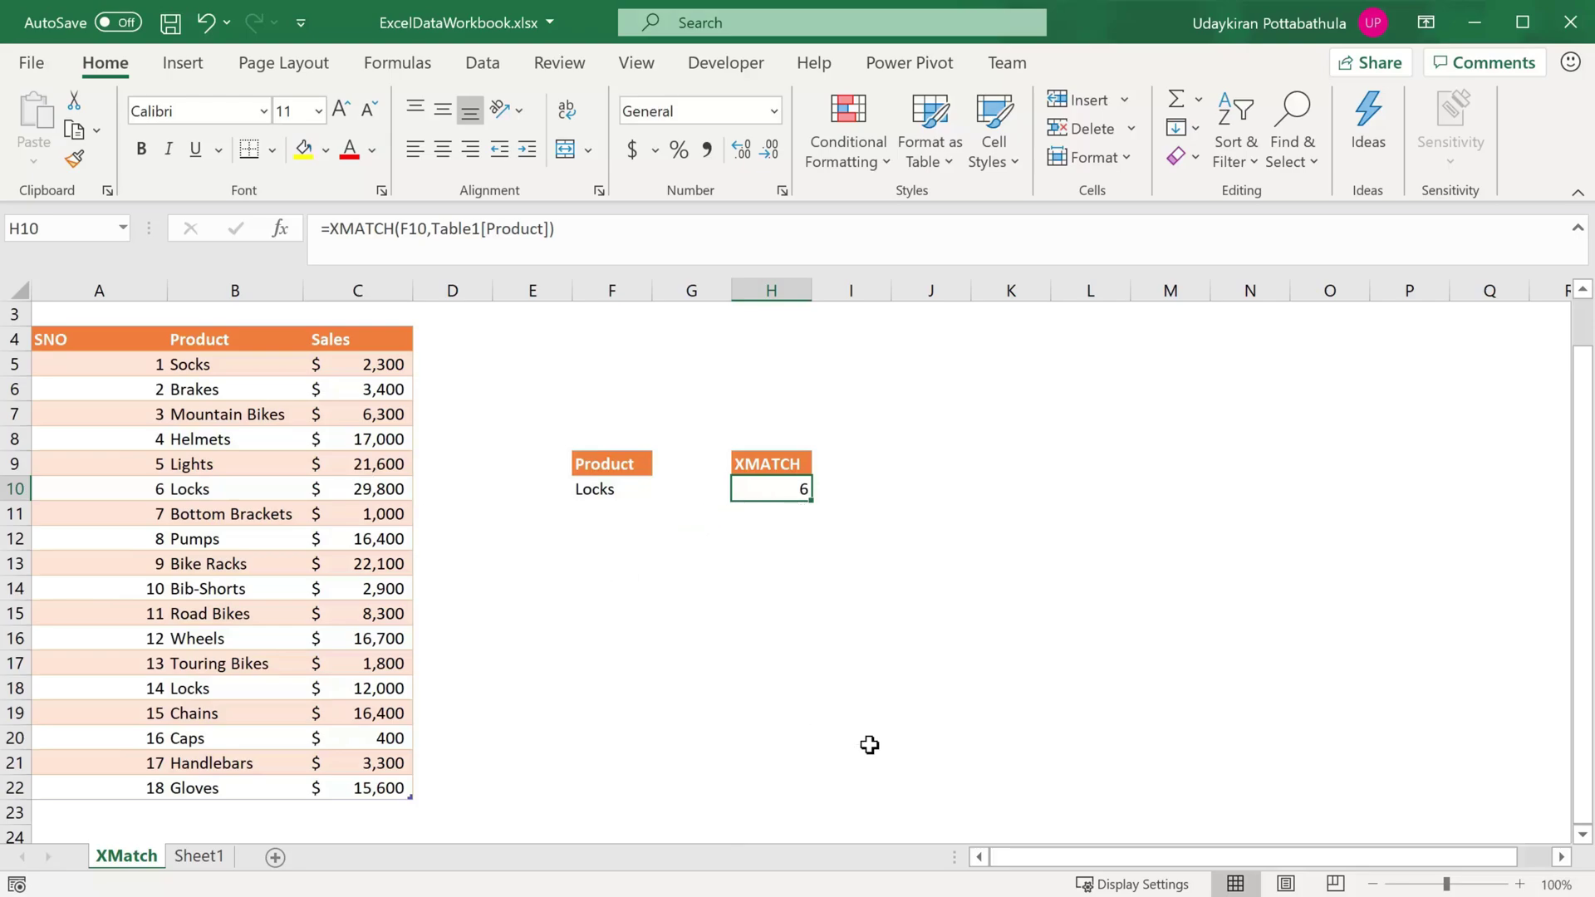
{"action": "left_click", "coordinate": [934, 746]}
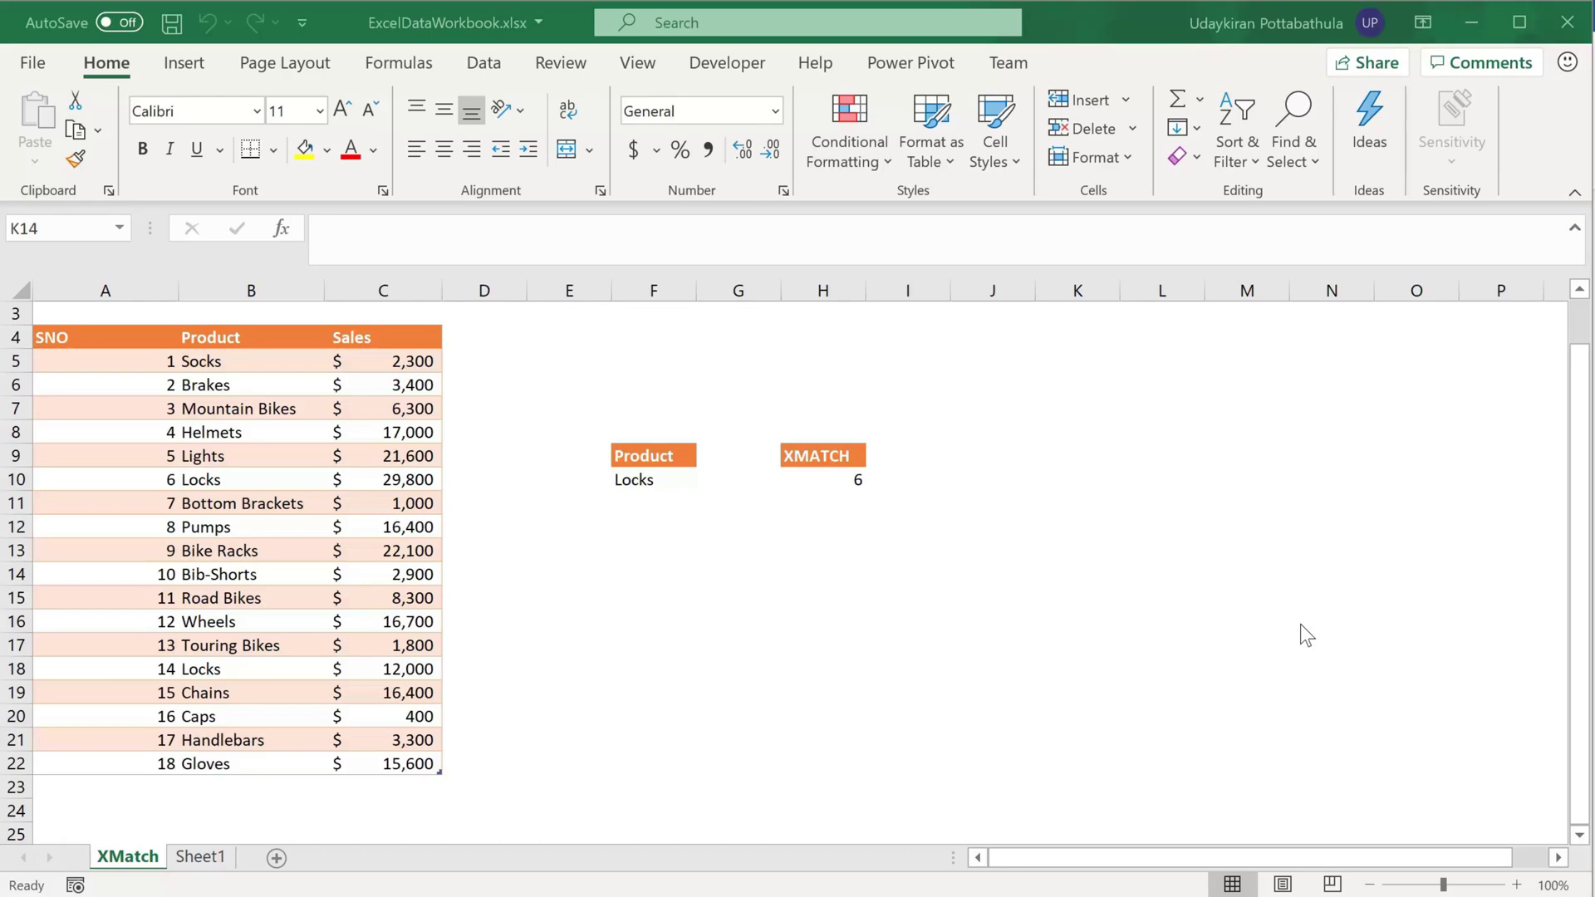
Add an empty match_mode argument to the XMATCH formula in H10 and browse the available match modes
{"action": "left_click", "coordinate": [831, 480]}
{"action": "double_click", "coordinate": [831, 481]}
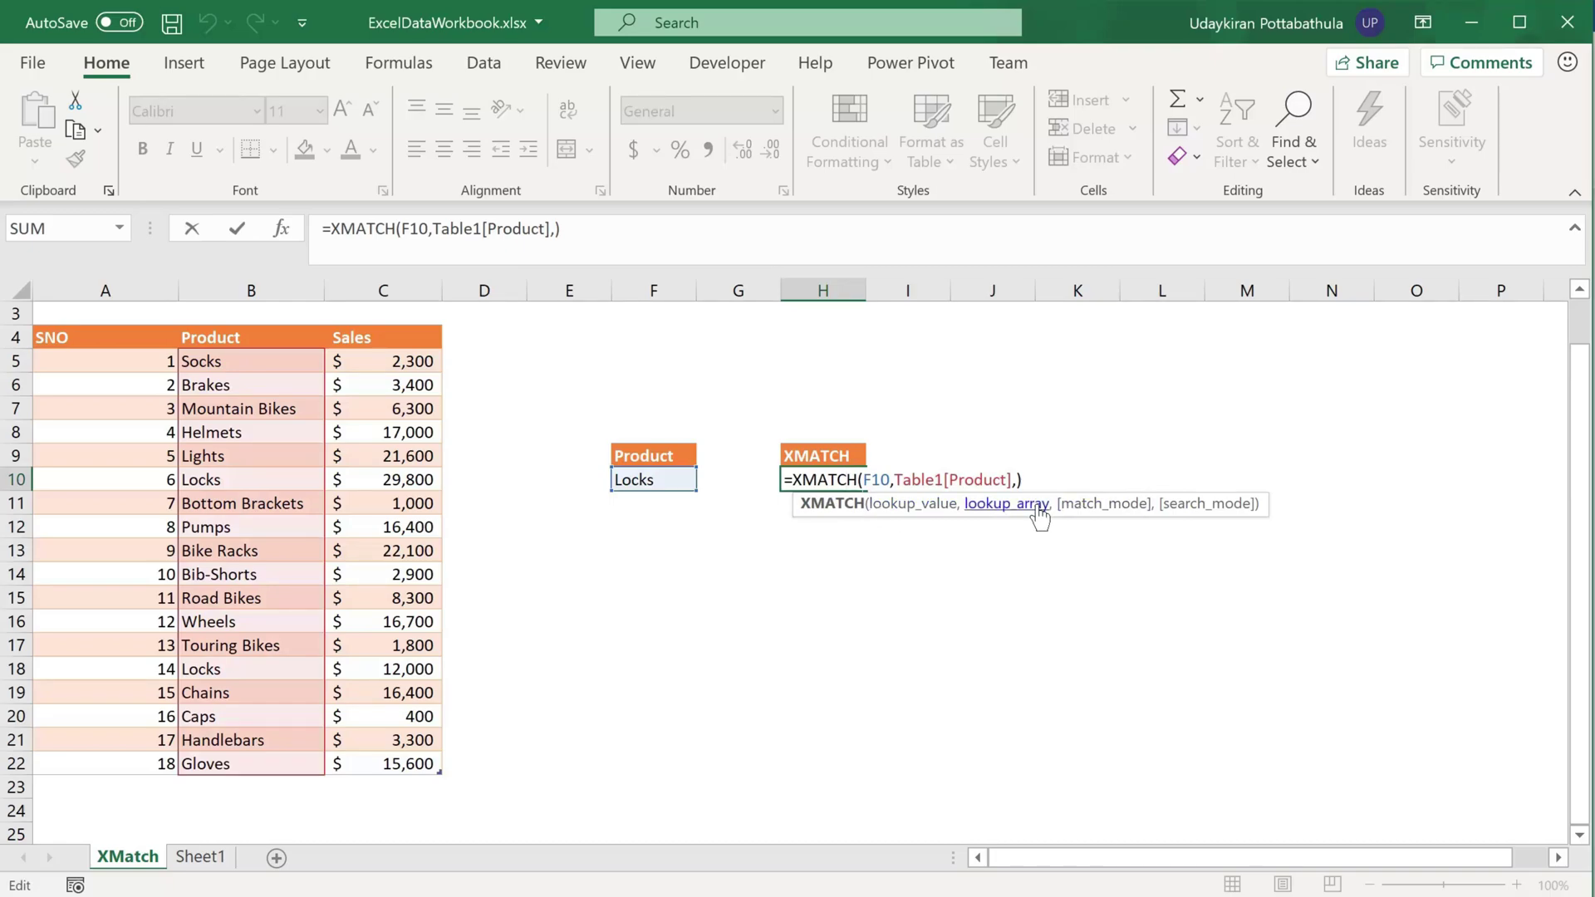
{"action": "left_click", "coordinate": [1016, 480]}
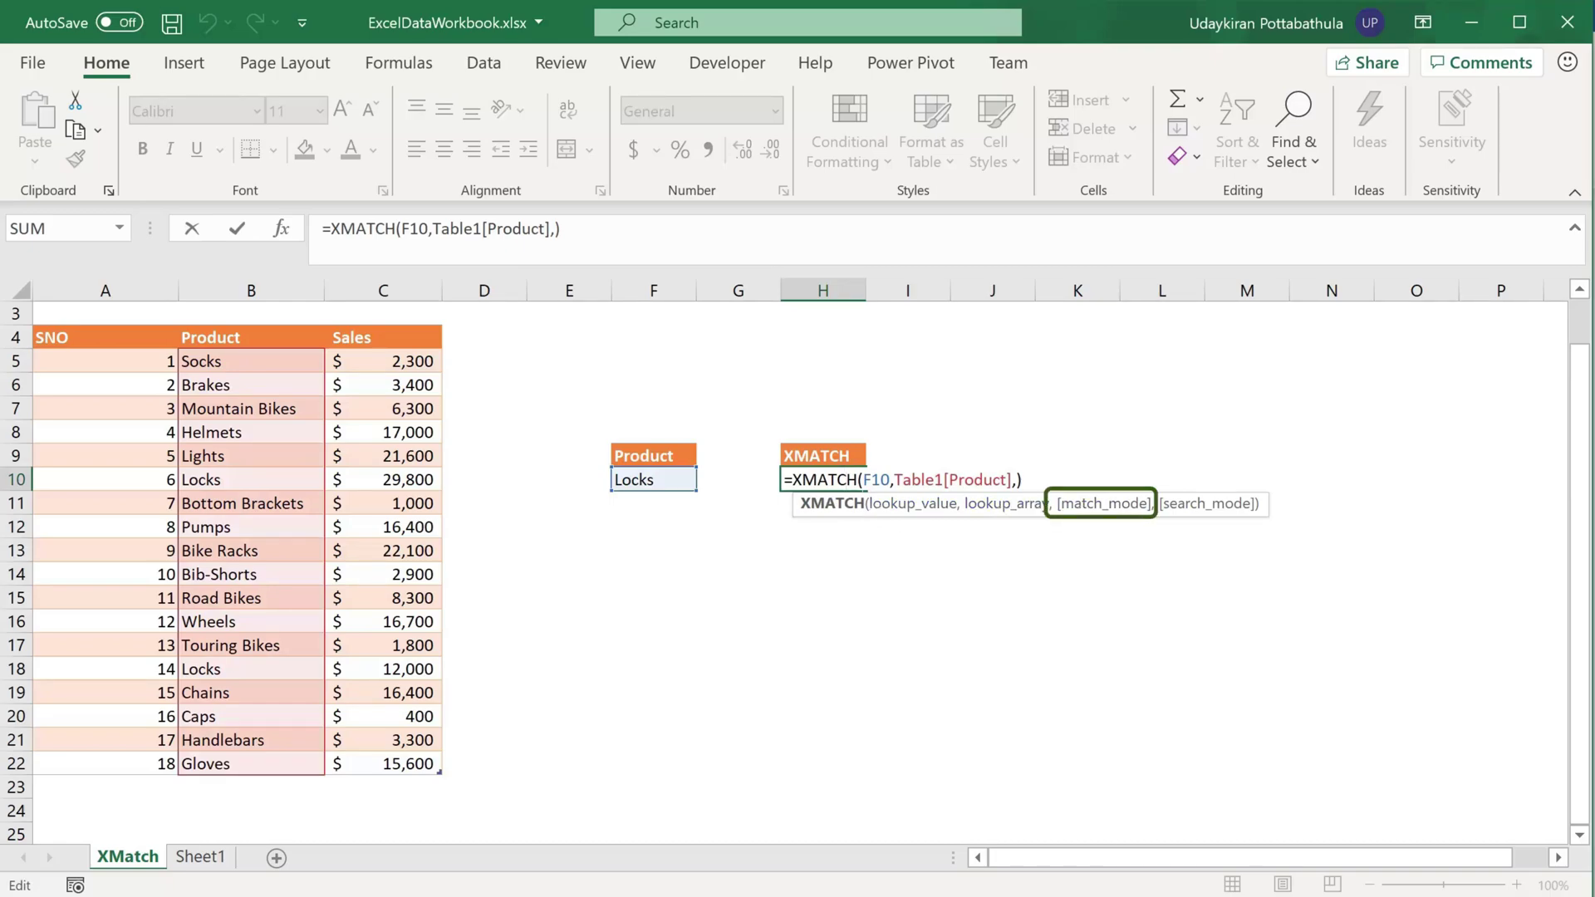
{"action": "key", "text": "BackSpace"}
{"action": "type", "text": ","}
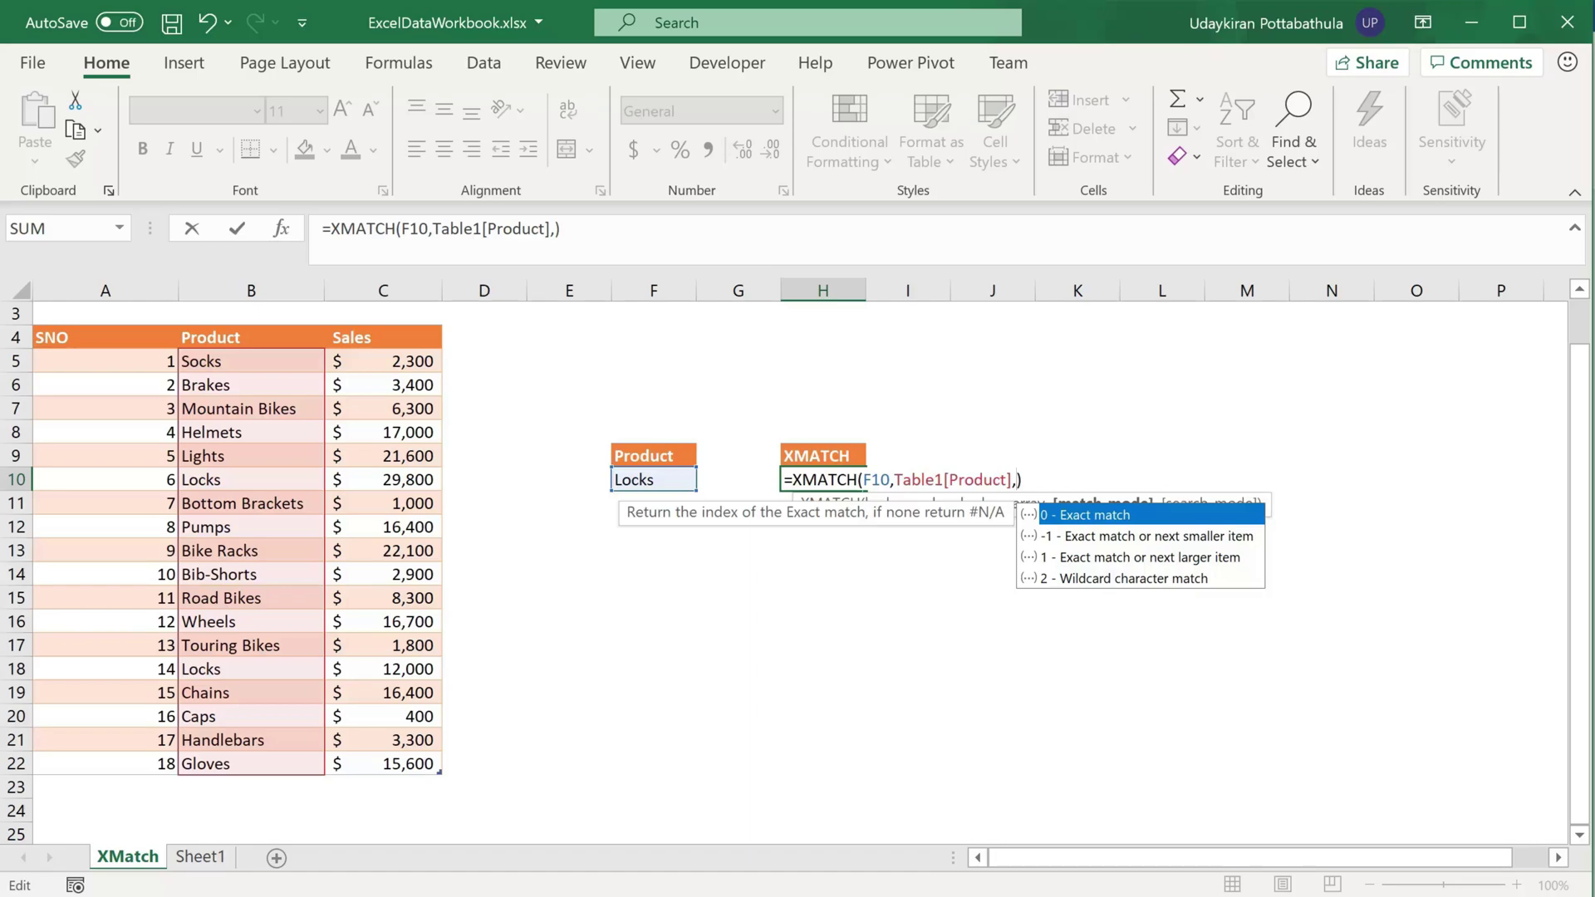
{"action": "key", "text": "Down"}
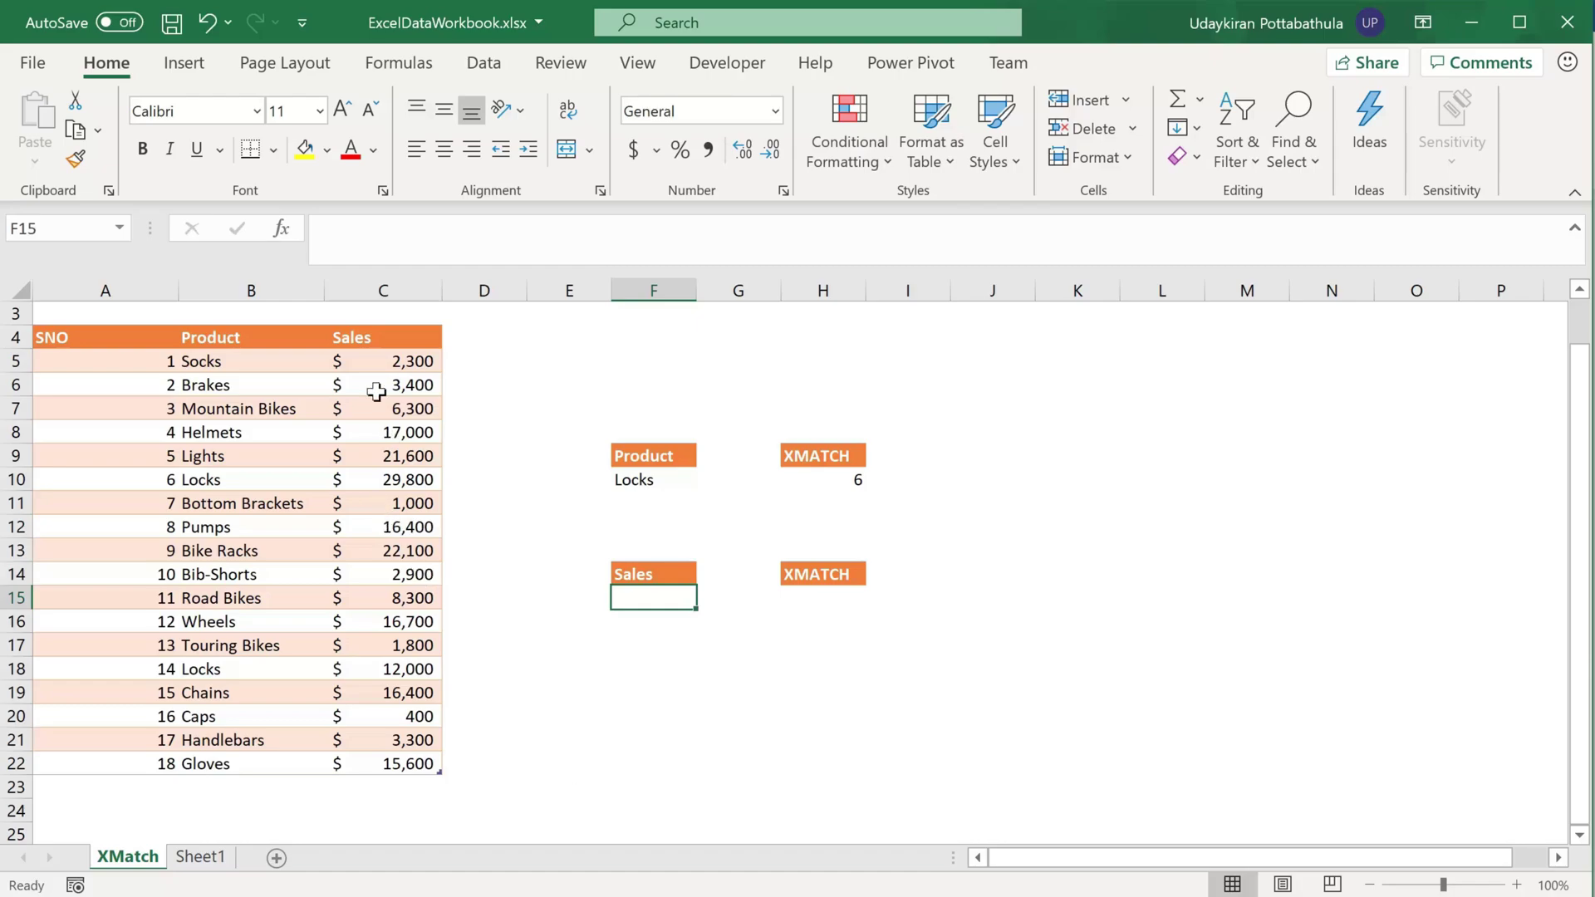
Enter 1000 as the lookup sales value in F15
{"action": "type", "text": "1000"}
{"action": "key", "text": "Tab"}
{"action": "key", "text": "Tab"}
Enter an XMATCH formula in H15 that looks up F15 in the Sales column, =XMATCH(F15,Table1[Sales])
{"action": "type", "text": "=XMATCH("}
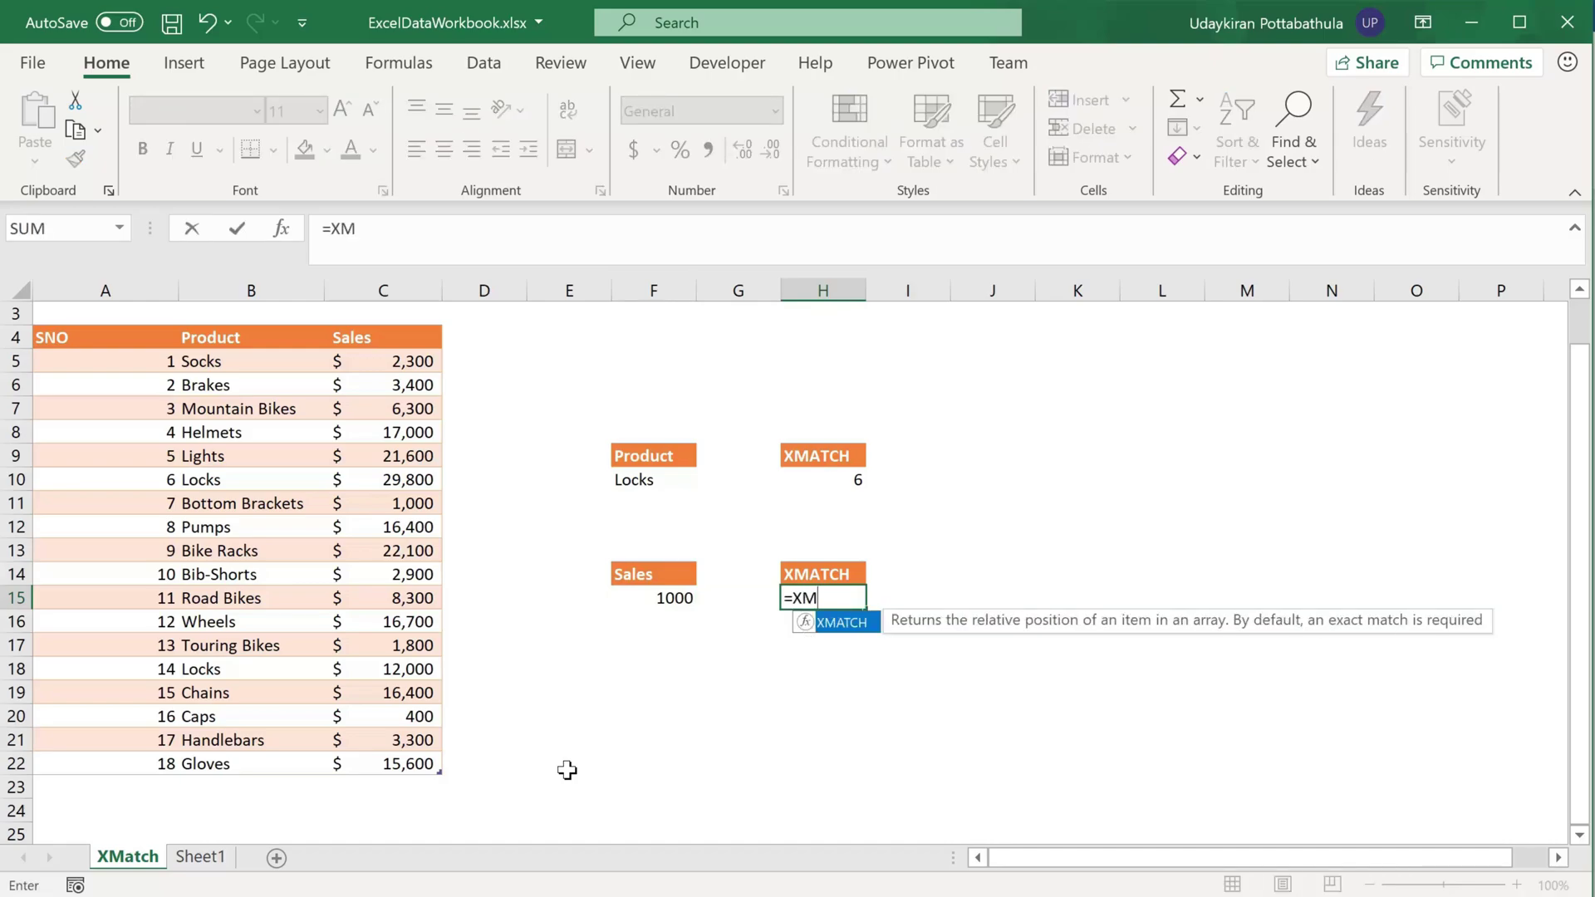
{"action": "left_click", "coordinate": [657, 602]}
{"action": "type", "text": ","}
{"action": "left_click_drag", "start_coordinate": [385, 359], "coordinate": [388, 761]}
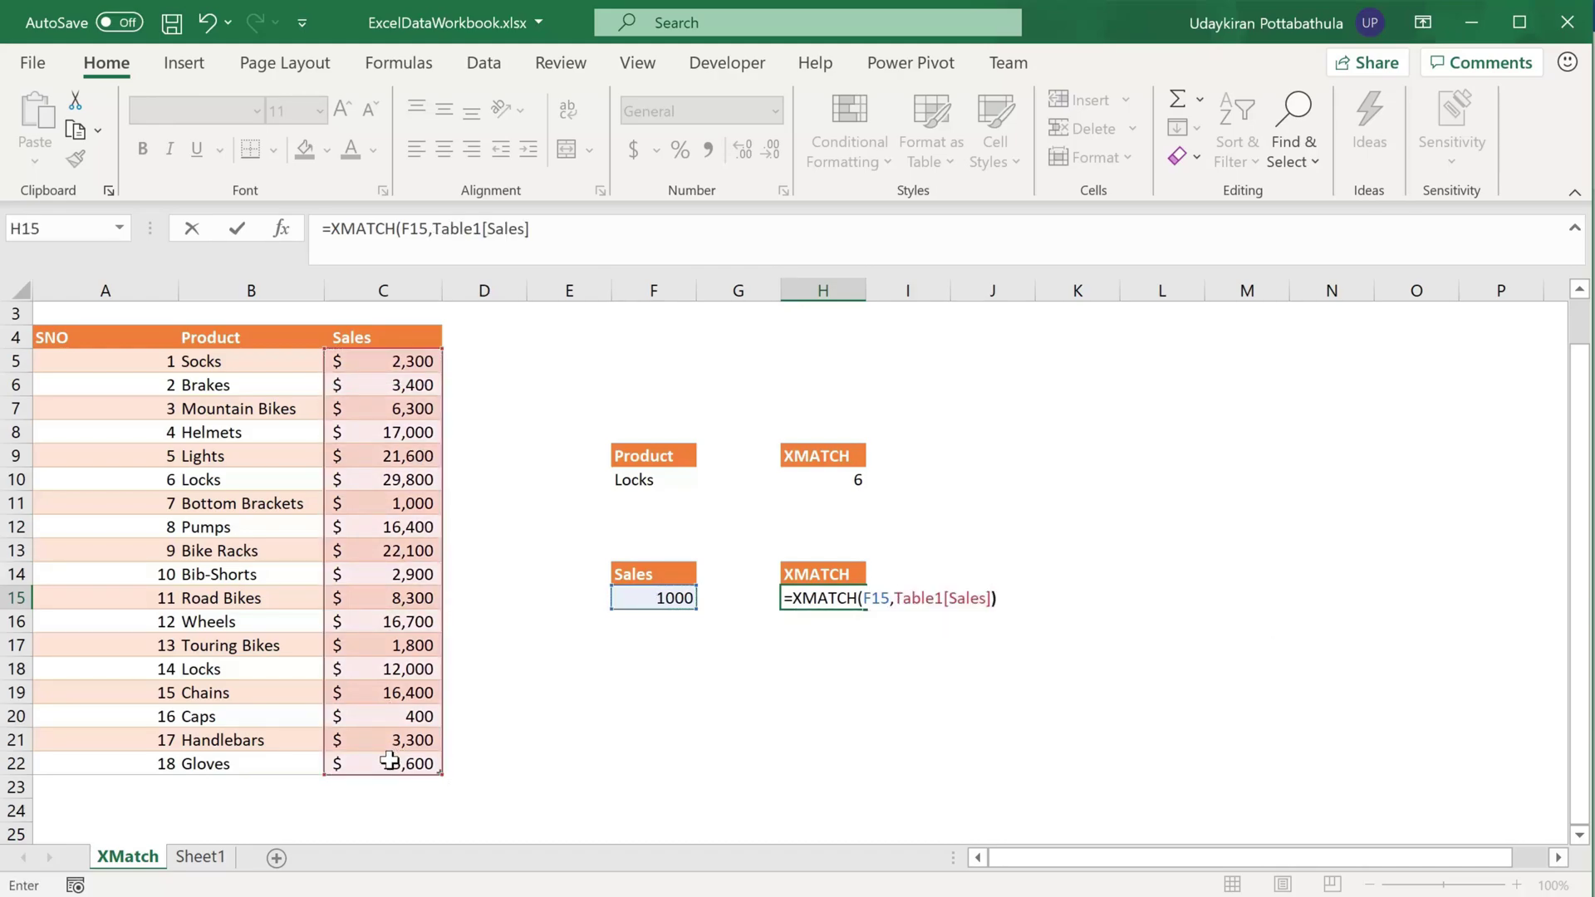
{"action": "key", "text": "Return"}
{"action": "key", "text": "Up"}
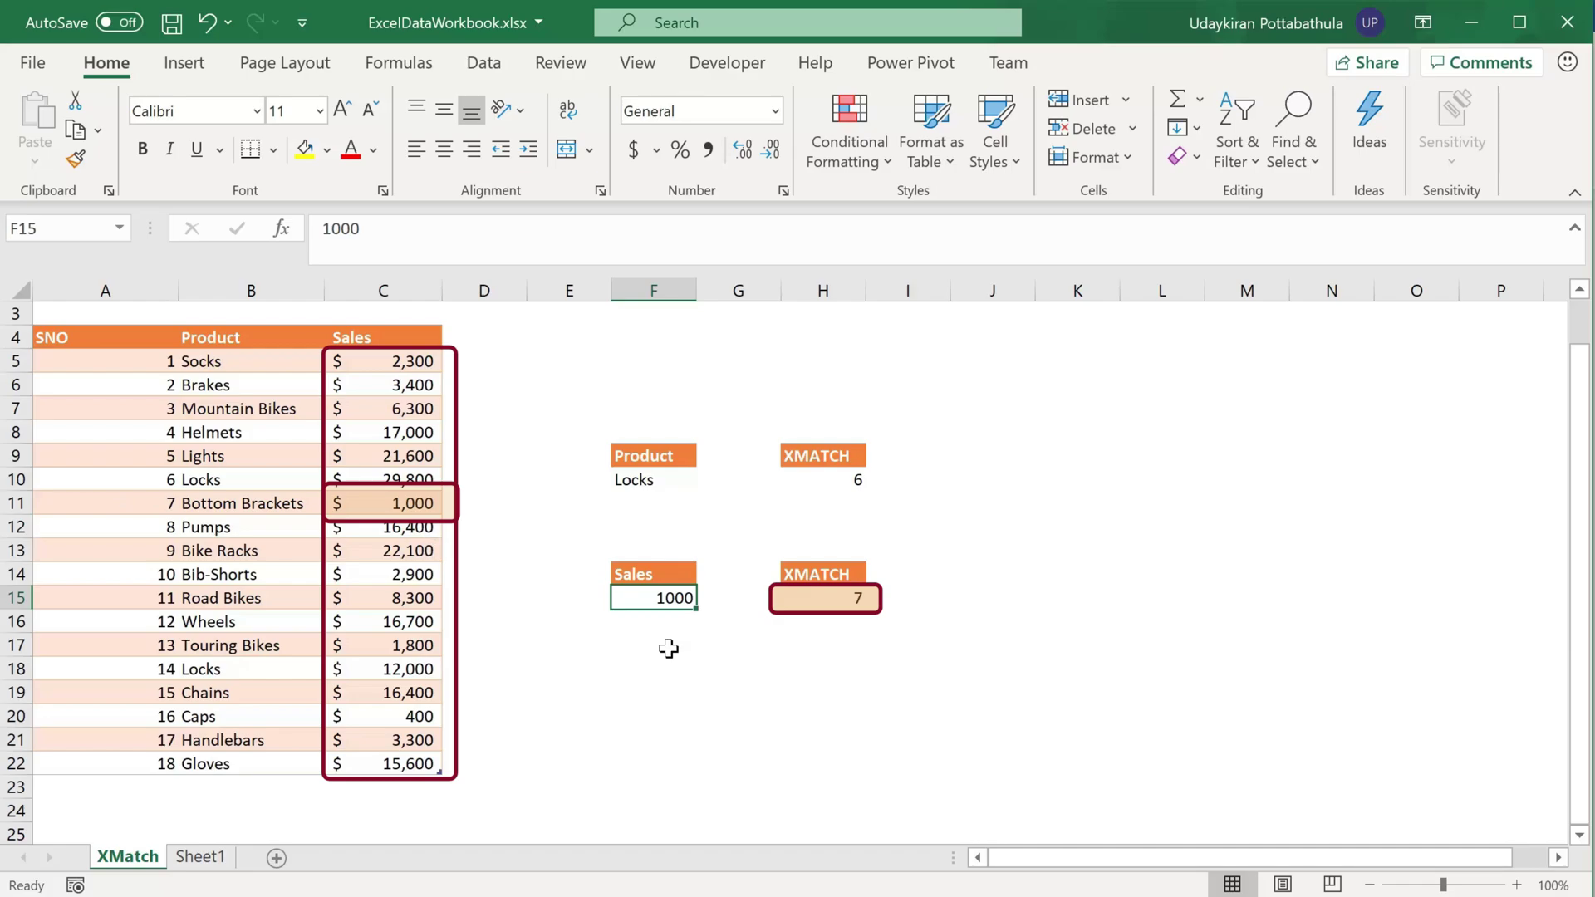
Change the lookup sales value in F15 to 1002
{"action": "double_click", "coordinate": [661, 600]}
{"action": "key", "text": "BackSpace"}
{"action": "type", "text": "2"}
{"action": "key", "text": "Return"}
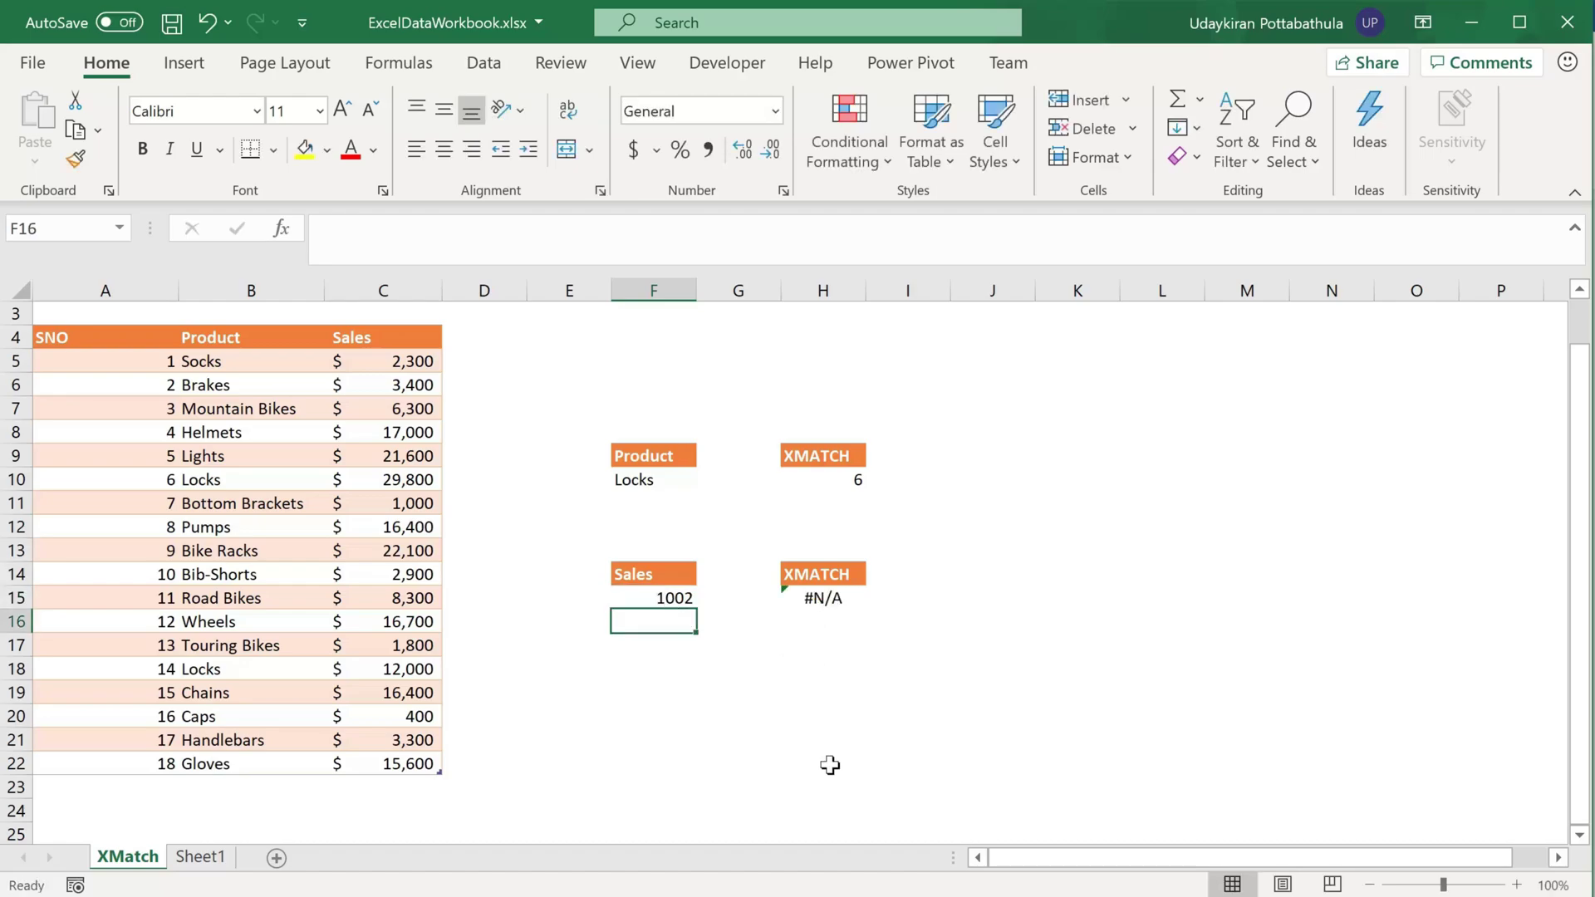
Add match mode -1, Exact match or next smaller item, to the XMATCH formula in H15
{"action": "left_click", "coordinate": [824, 599]}
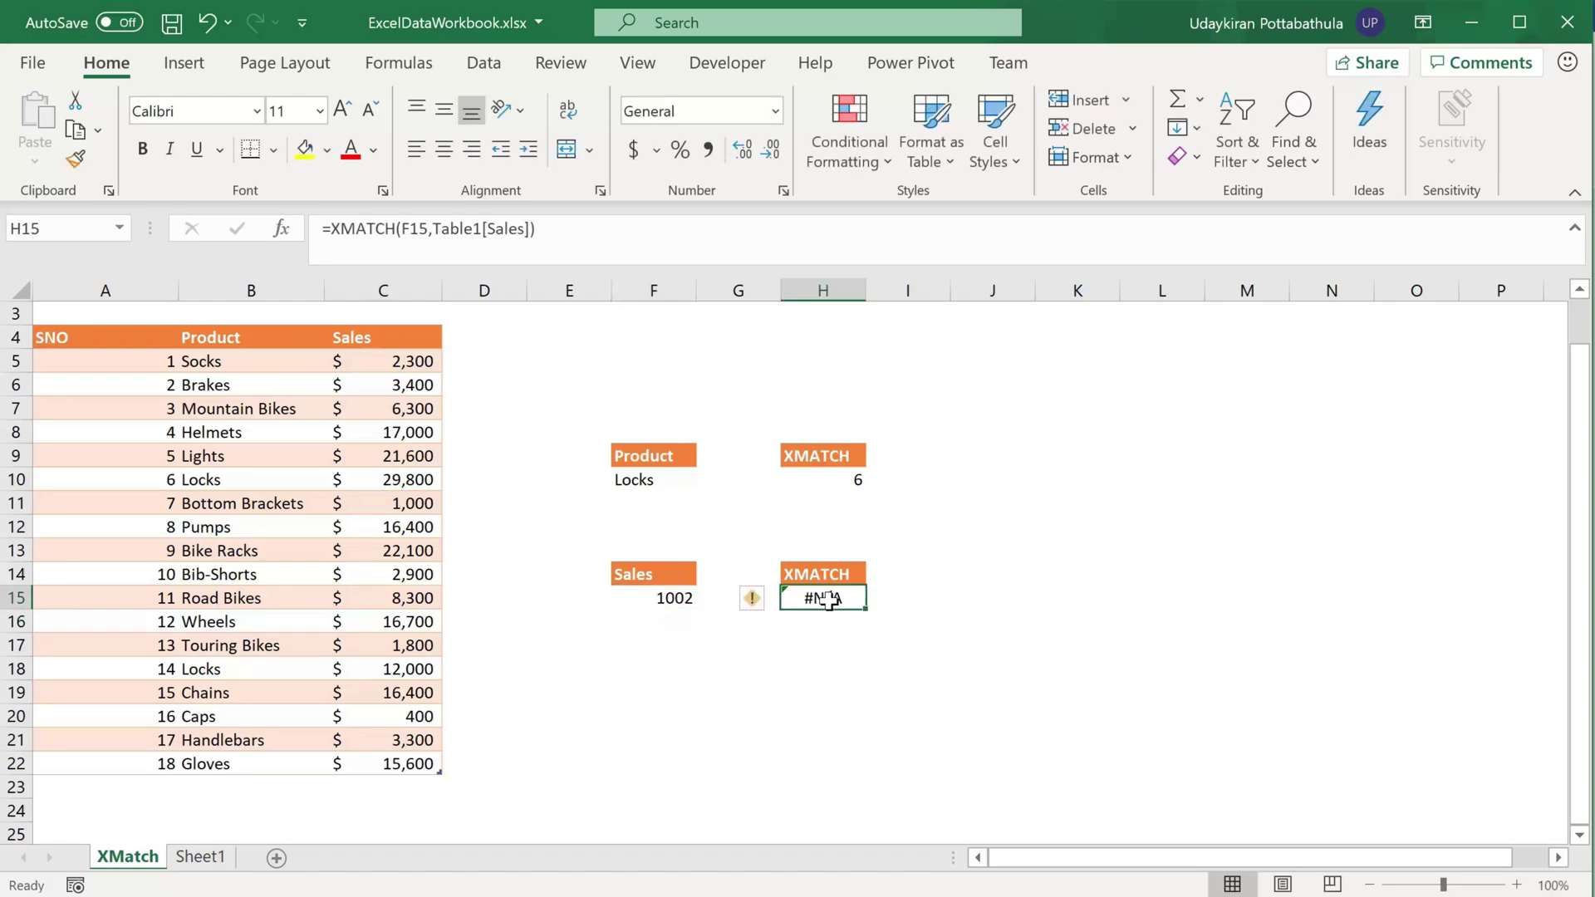
{"action": "double_click", "coordinate": [823, 598]}
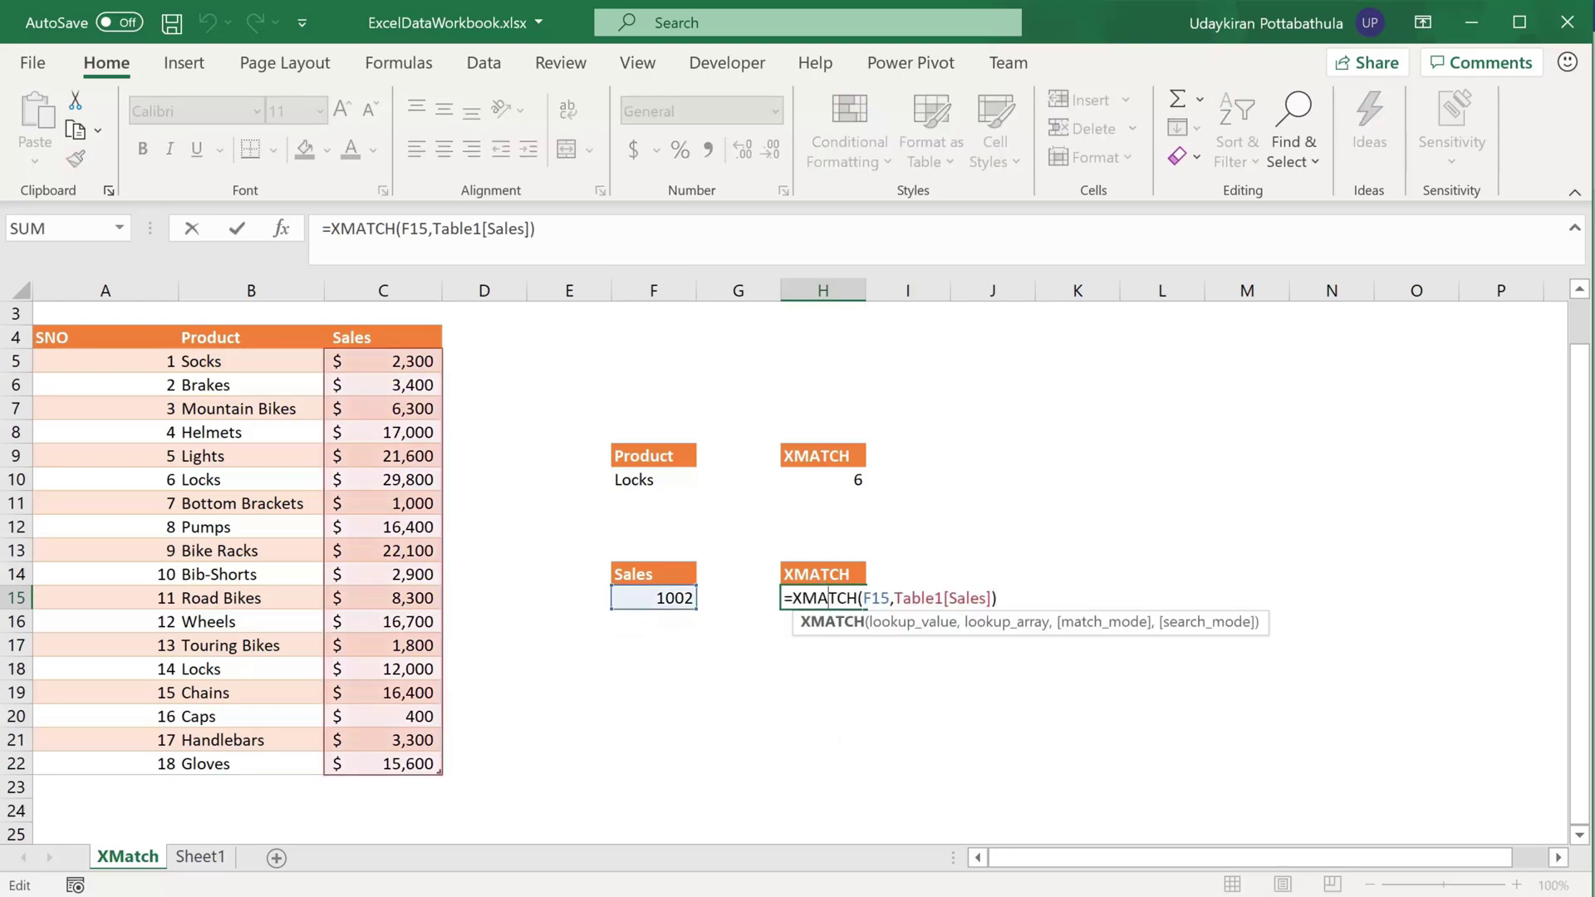
{"action": "left_click", "coordinate": [993, 598]}
{"action": "type", "text": ","}
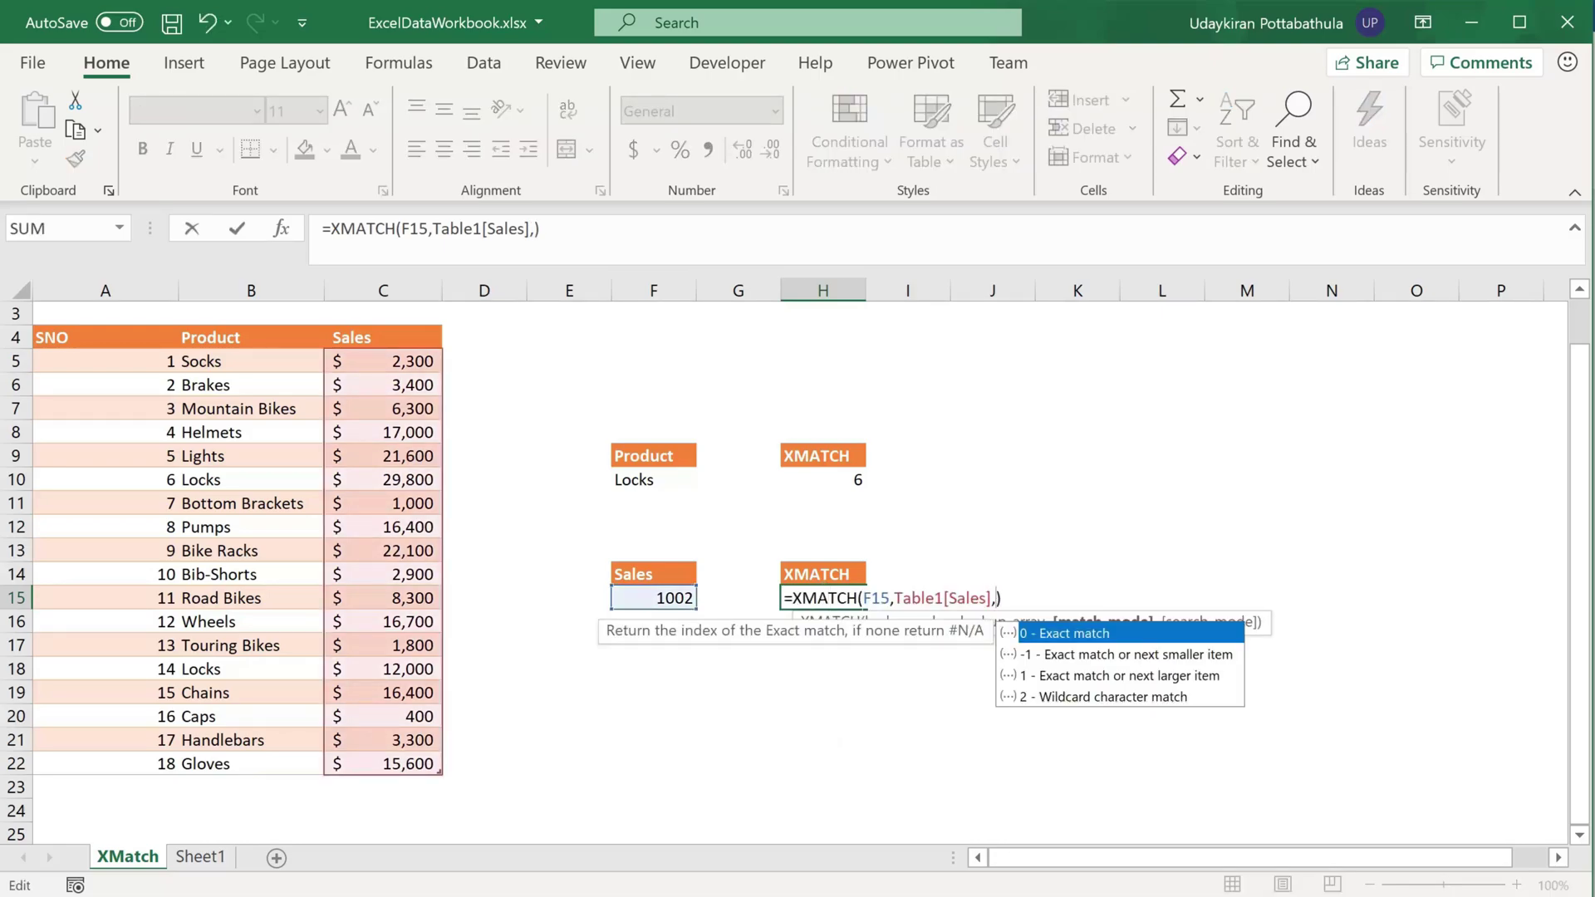
{"action": "left_click", "coordinate": [1069, 656]}
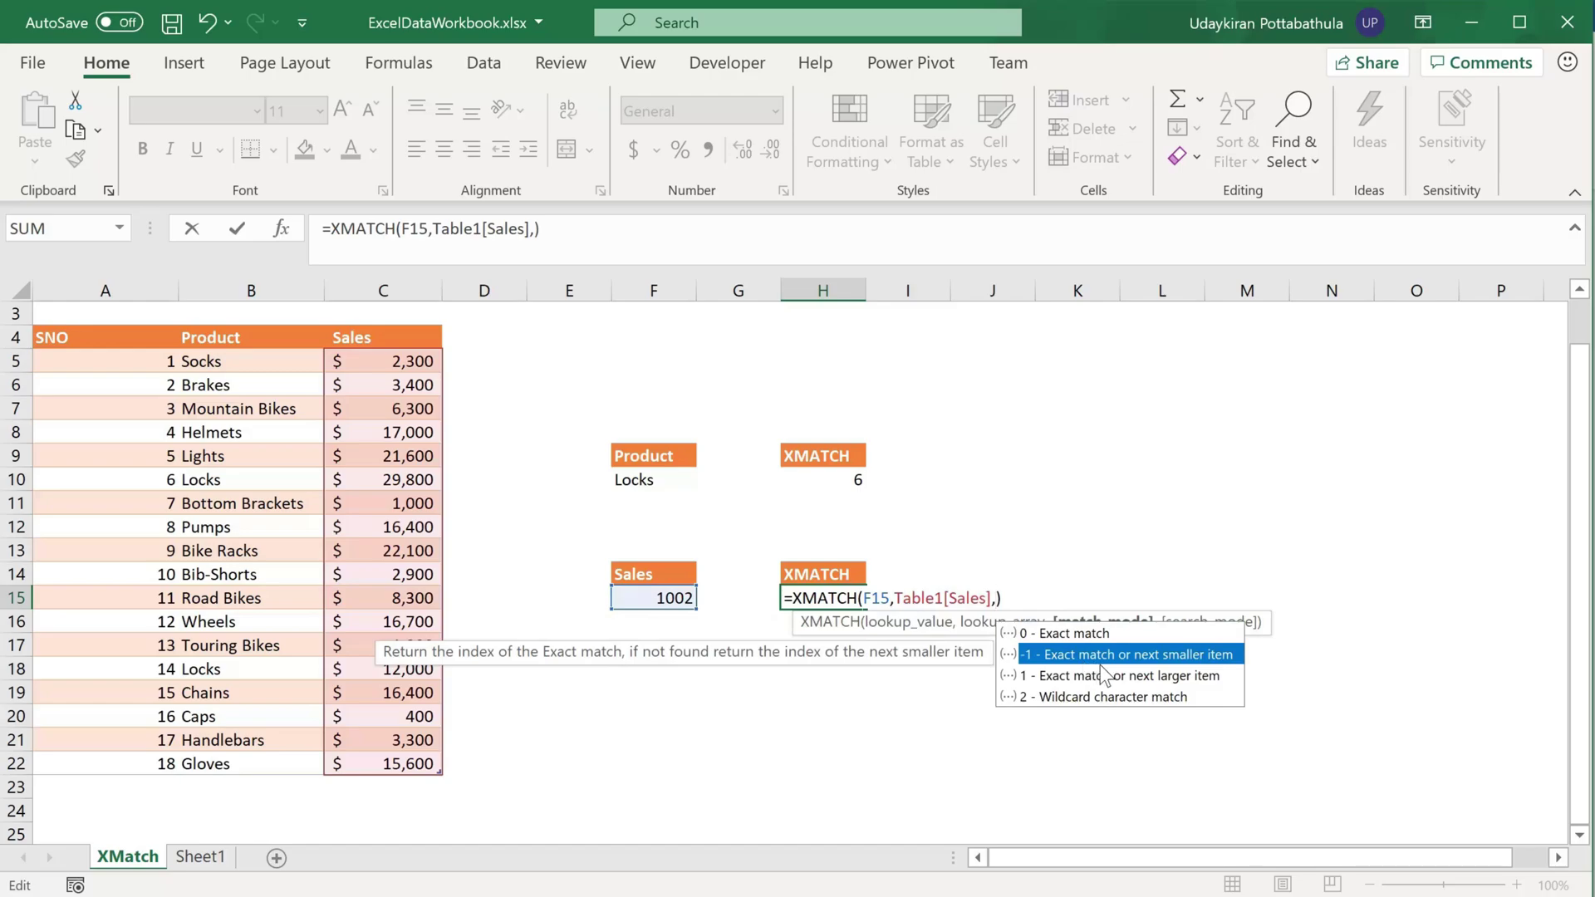
{"action": "key", "text": "Tab"}
{"action": "key", "text": "Return"}
{"action": "key", "text": "Up"}
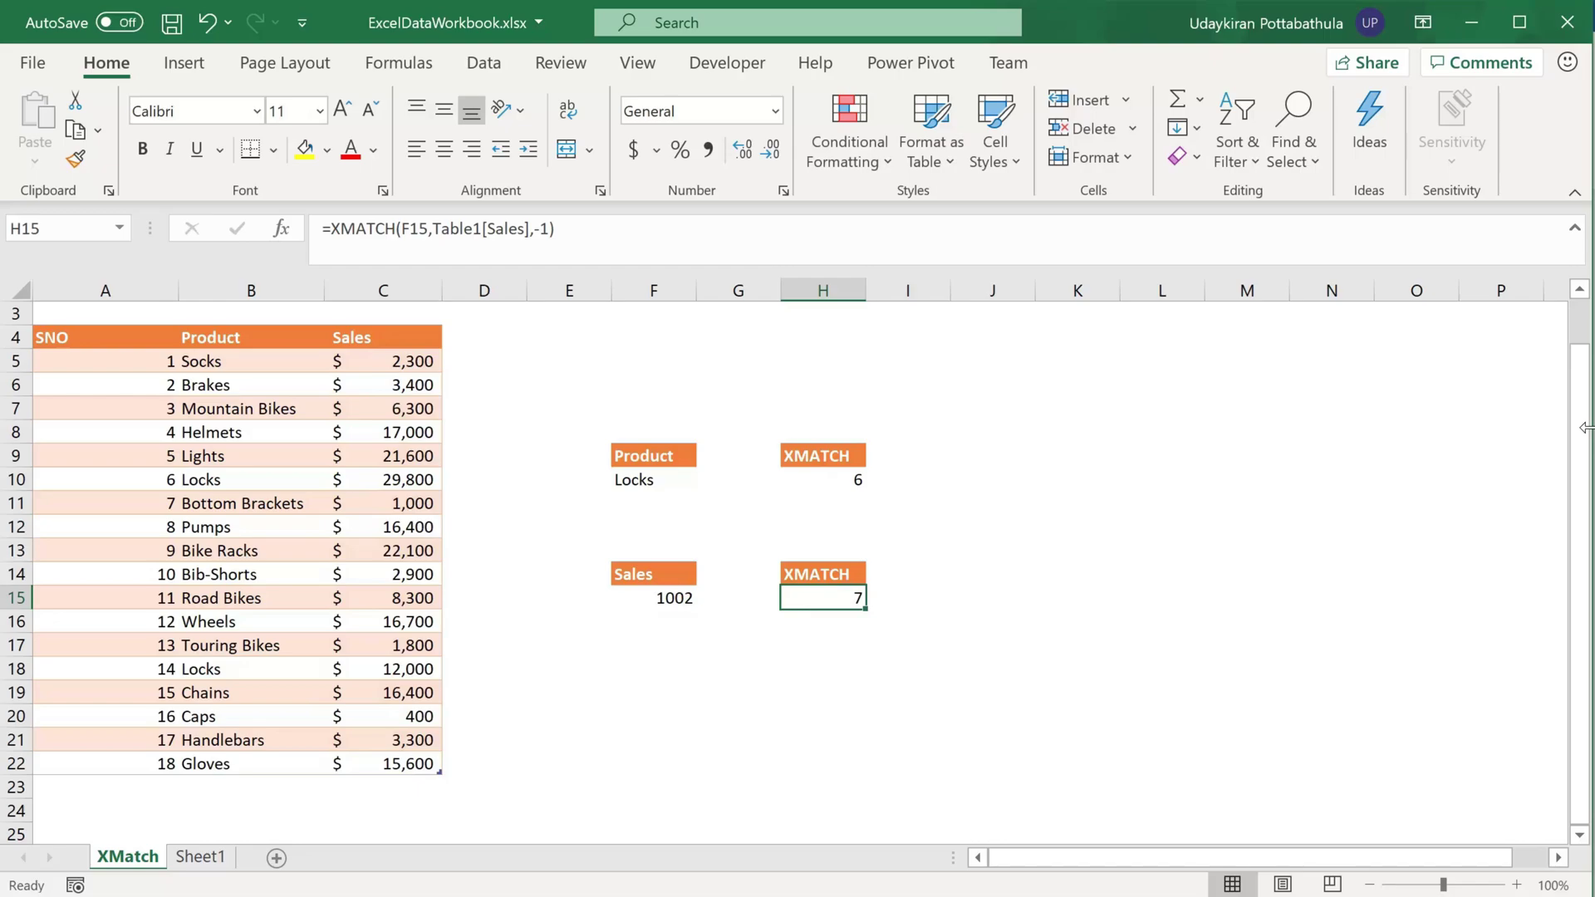
Change the match mode of the XMATCH formula in H15 to 1, Exact match or next larger item
{"action": "double_click", "coordinate": [797, 598]}
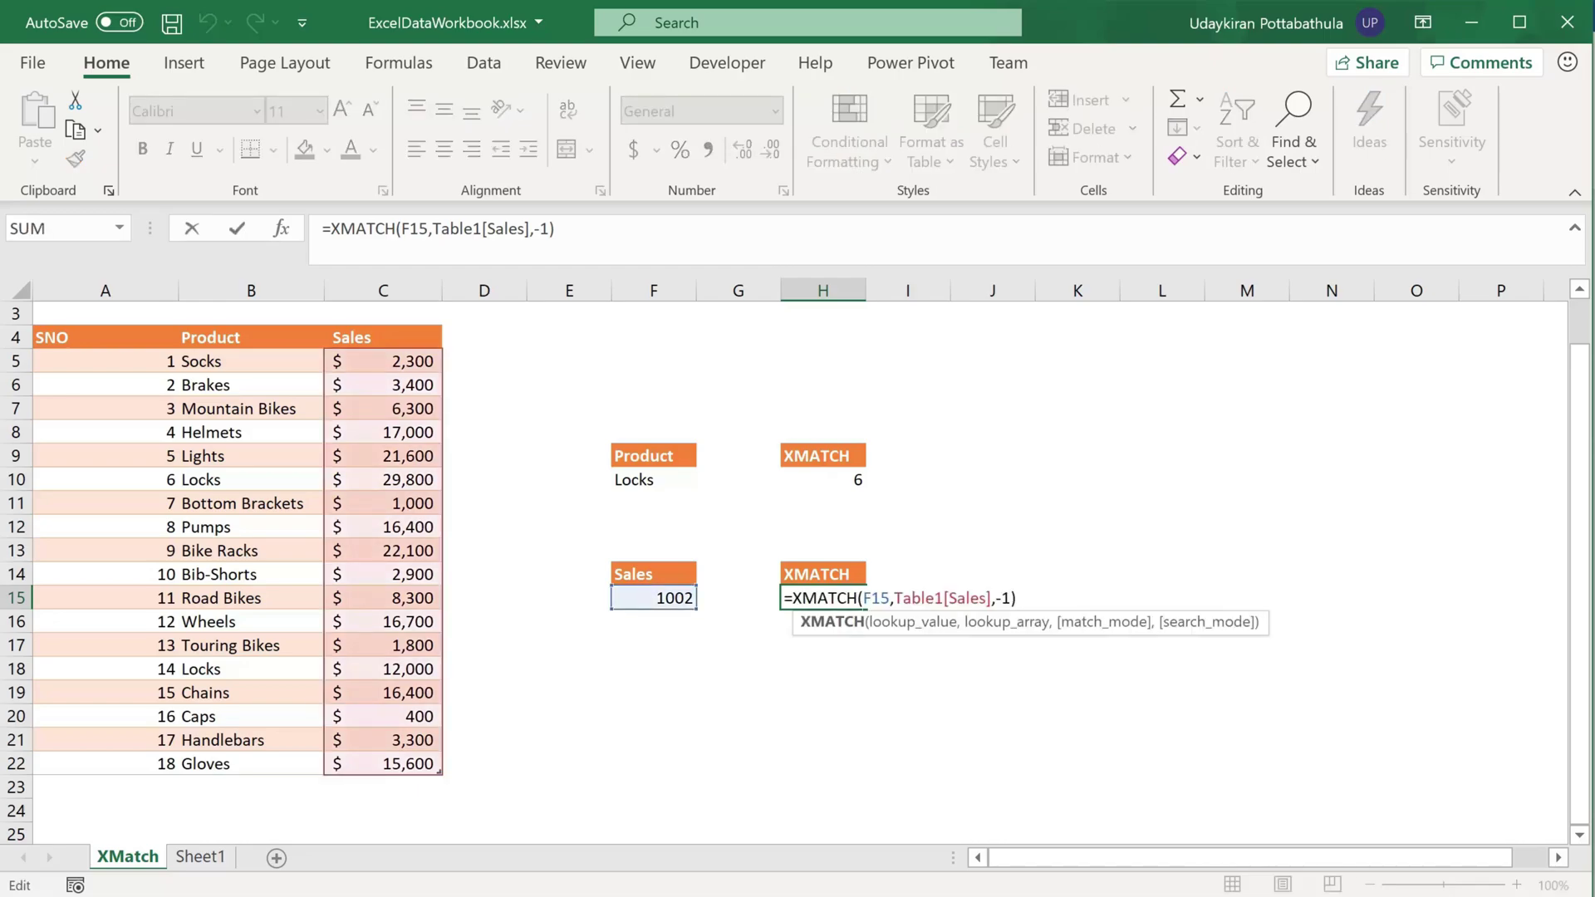
{"action": "left_click", "coordinate": [1002, 598]}
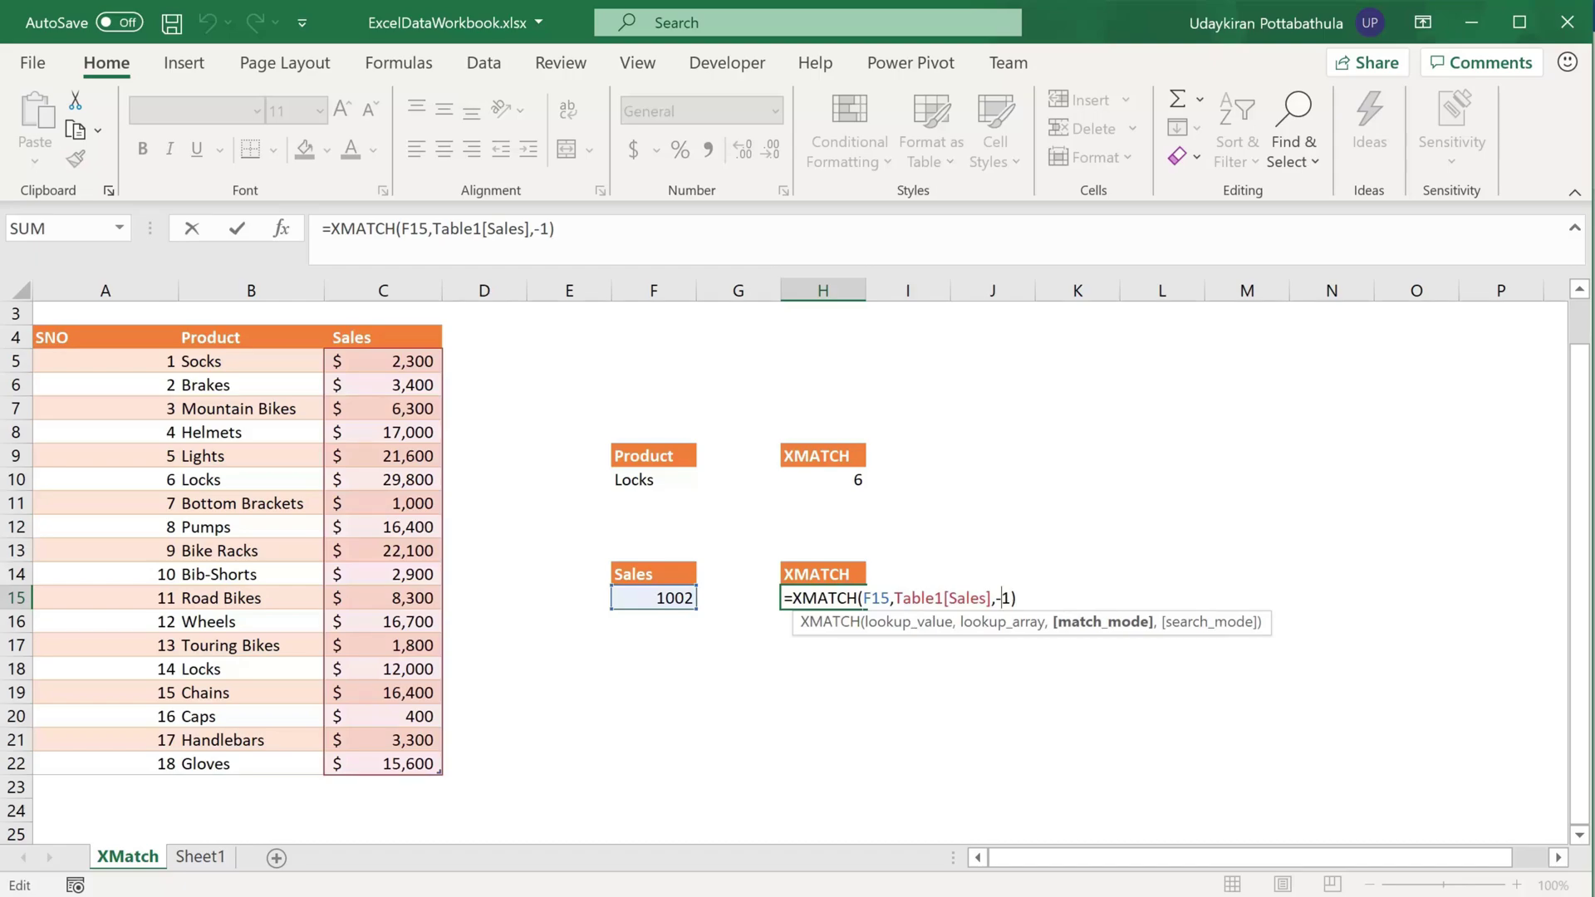
{"action": "key", "text": "BackSpace"}
{"action": "key", "text": "Down"}
{"action": "key", "text": "Down"}
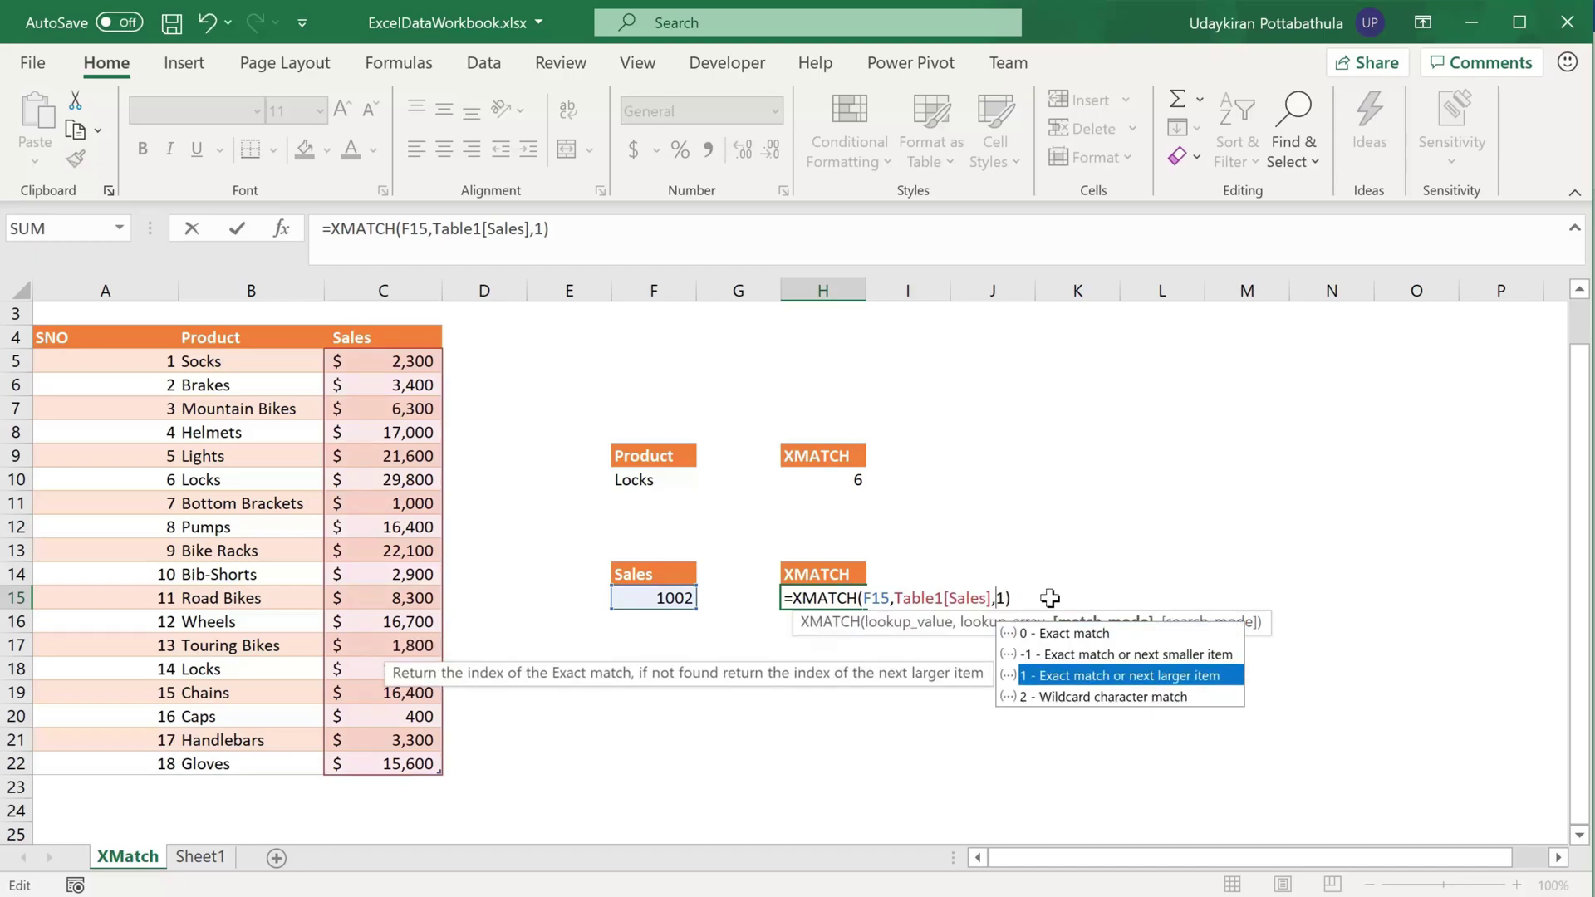
{"action": "key", "text": "Return"}
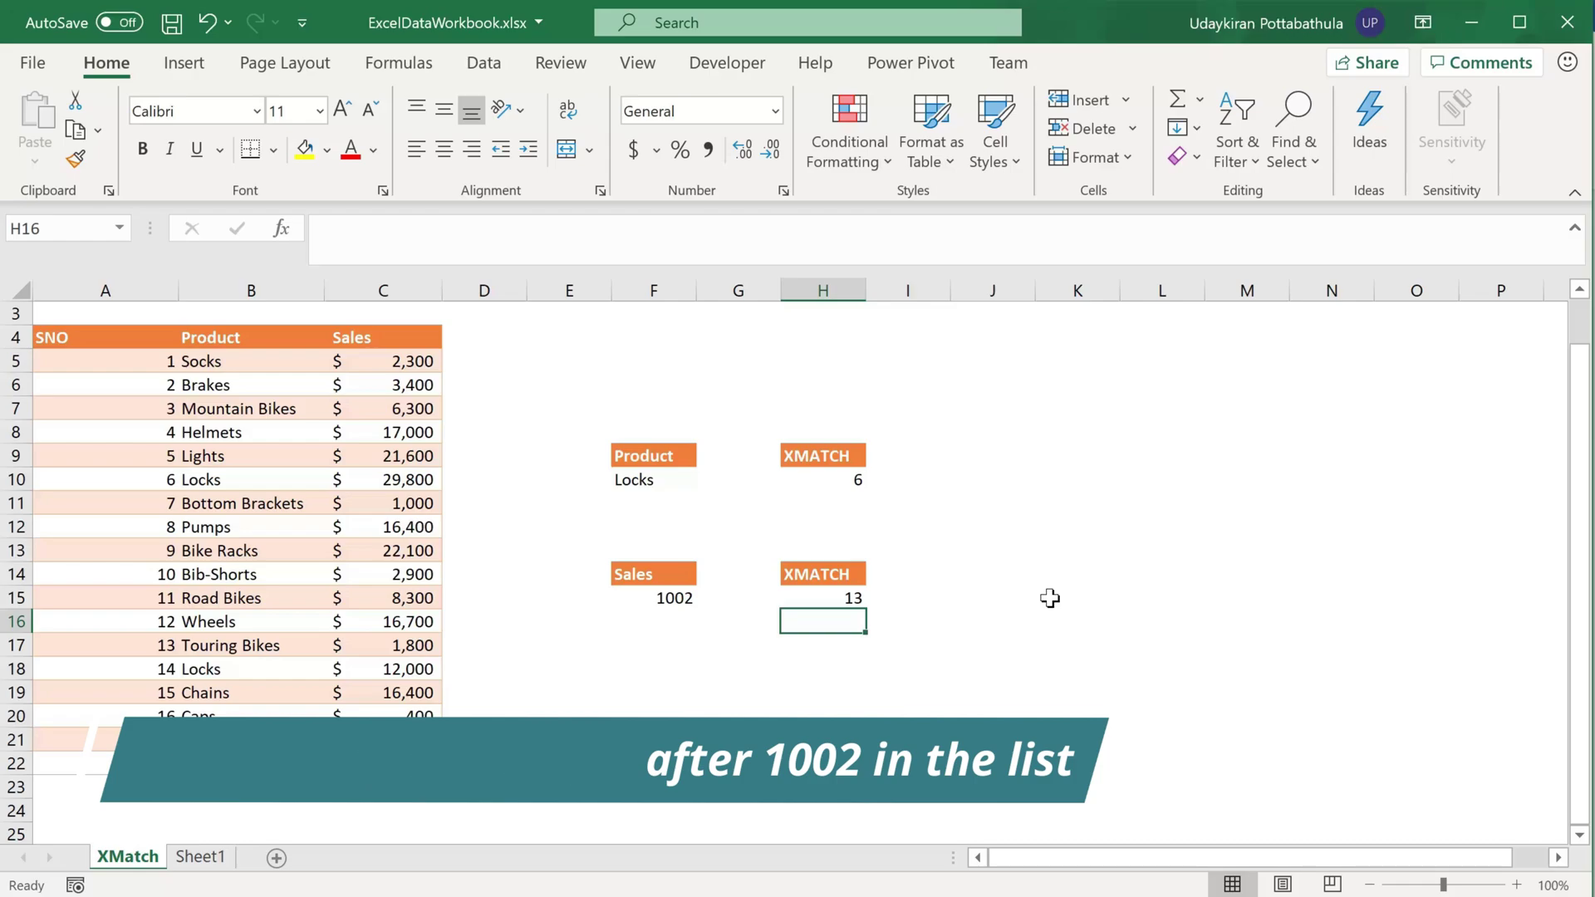
{"action": "key", "text": "Up"}
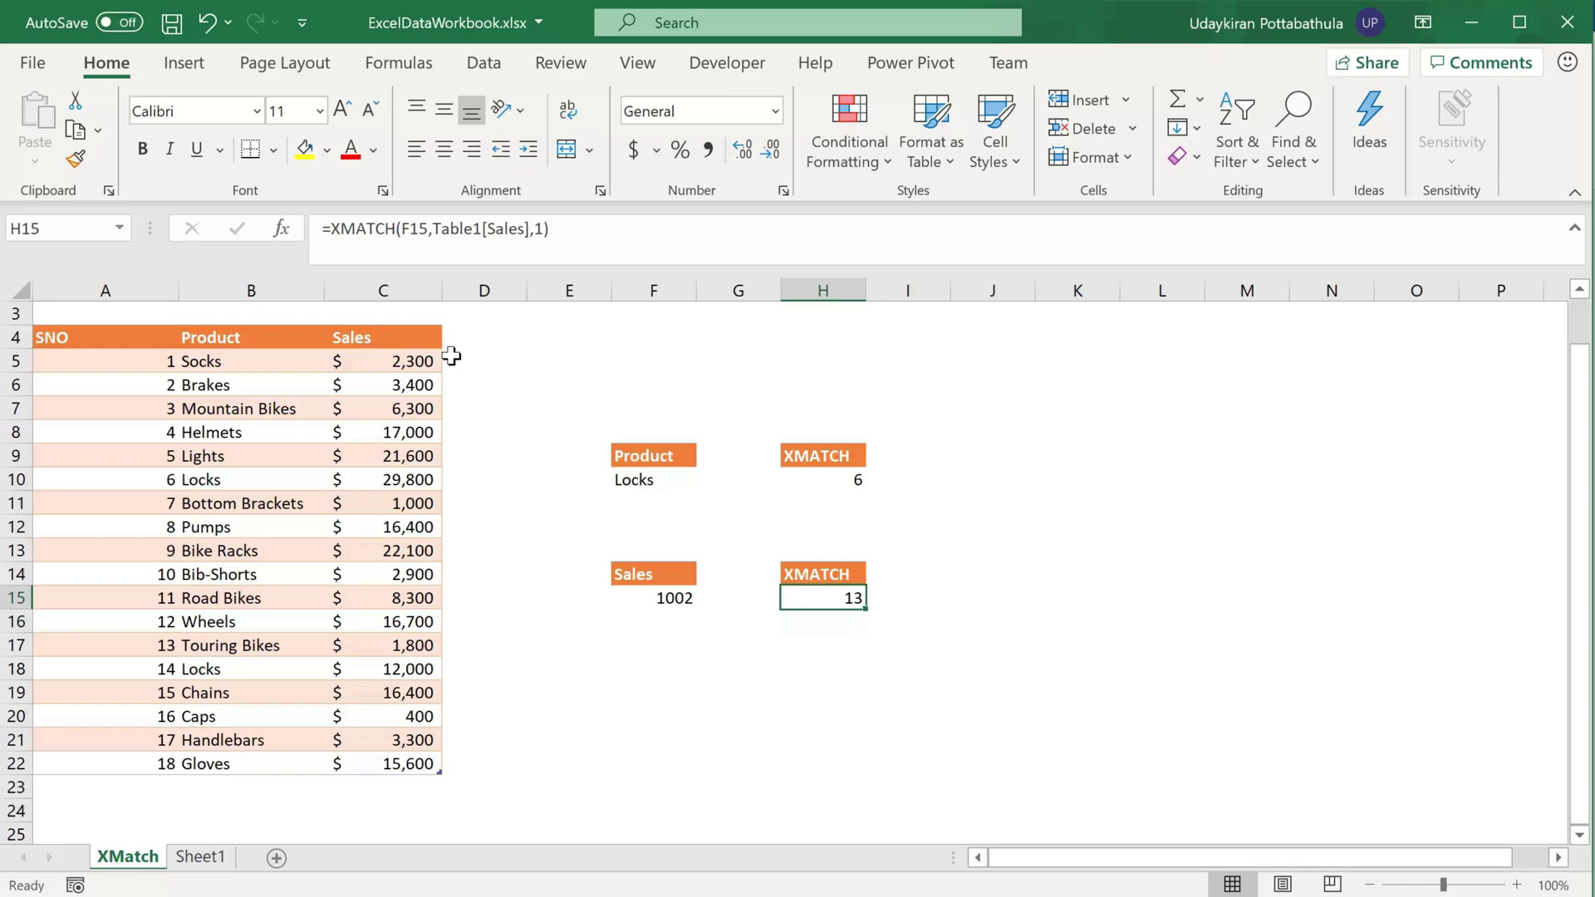
{"action": "key", "text": "F2"}
{"action": "key", "text": "Left"}
{"action": "key", "text": "BackSpace"}
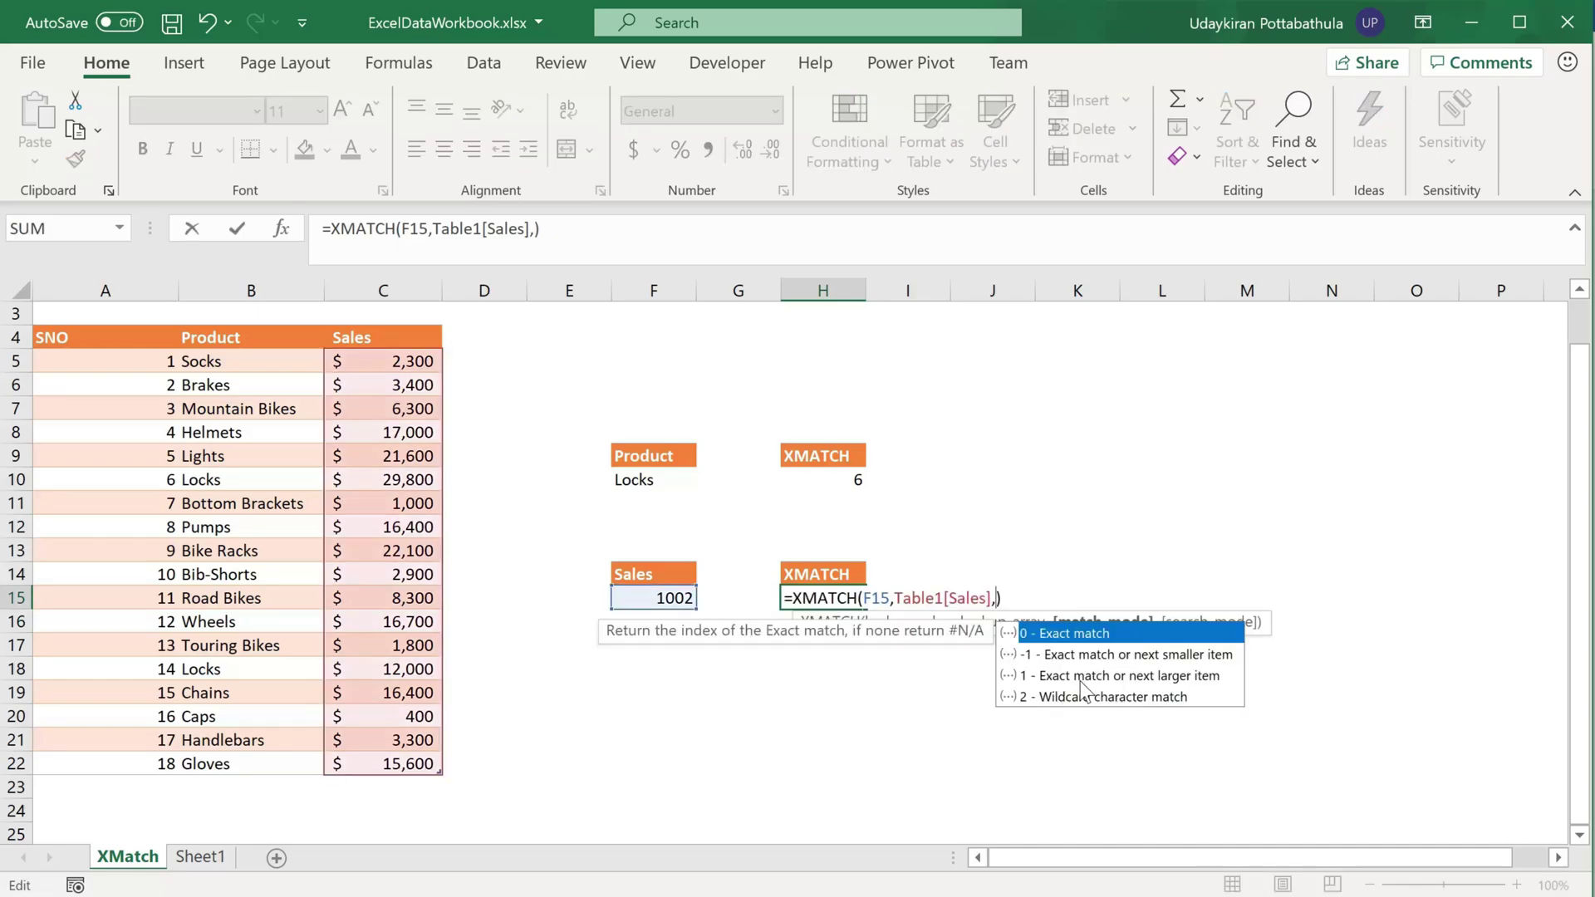
{"action": "left_click", "coordinate": [1205, 700]}
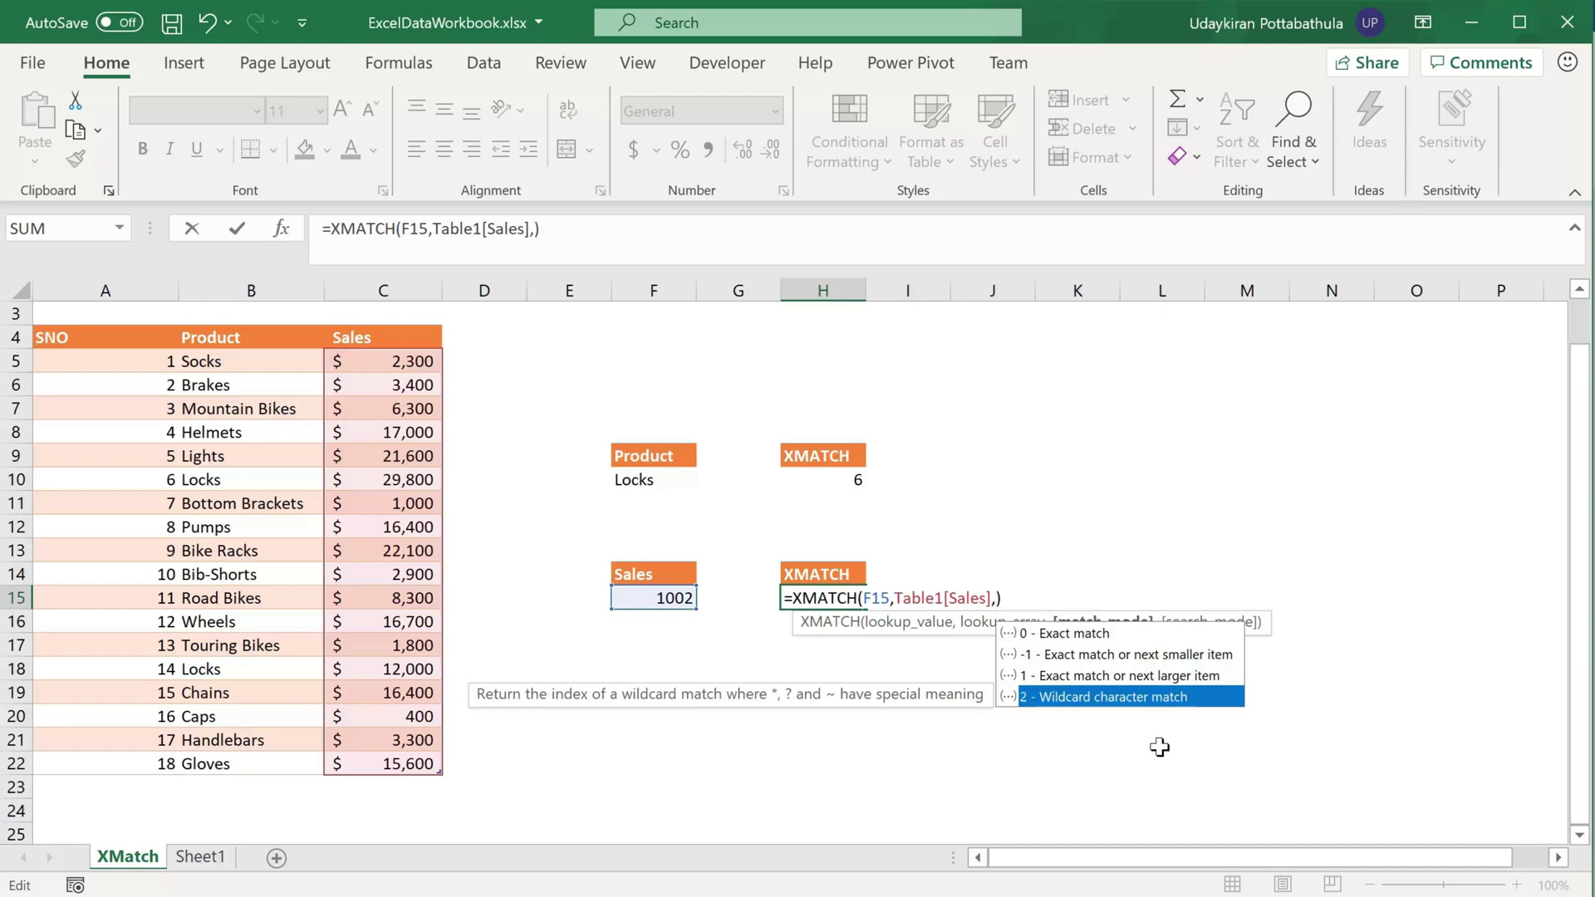
{"action": "key", "text": "ctrl+Return"}
{"action": "left_click", "coordinate": [838, 481]}
{"action": "double_click", "coordinate": [837, 482]}
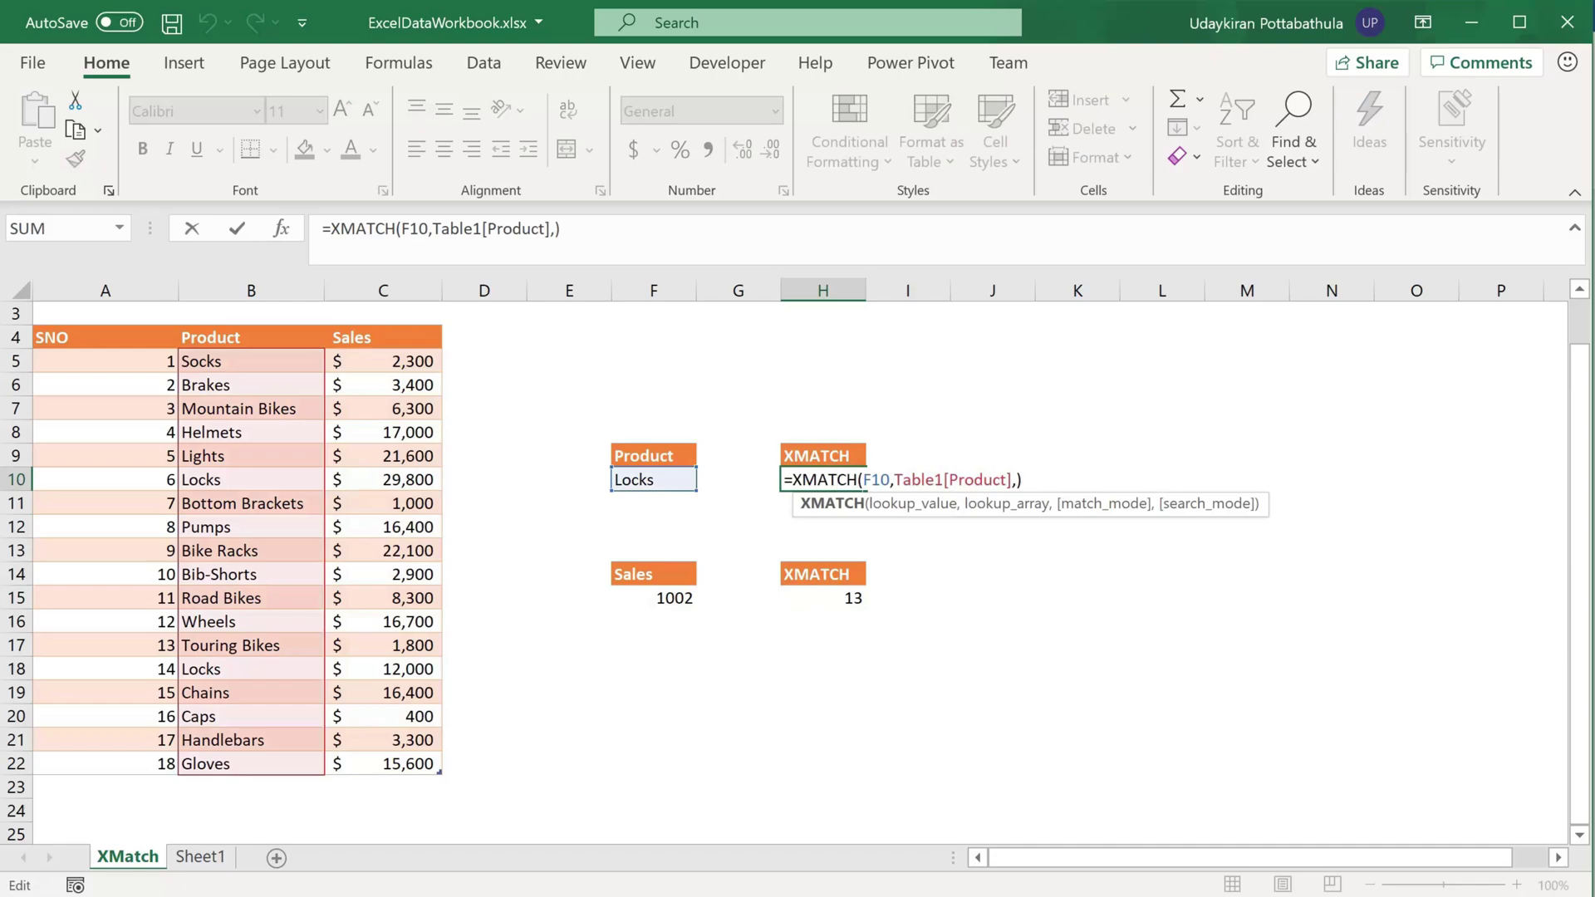
{"action": "key", "text": "ctrl+Return"}
Change the lookup product in F10 to the wildcard text Lock*
{"action": "double_click", "coordinate": [668, 482]}
{"action": "key", "text": "BackSpace"}
{"action": "type", "text": "*"}
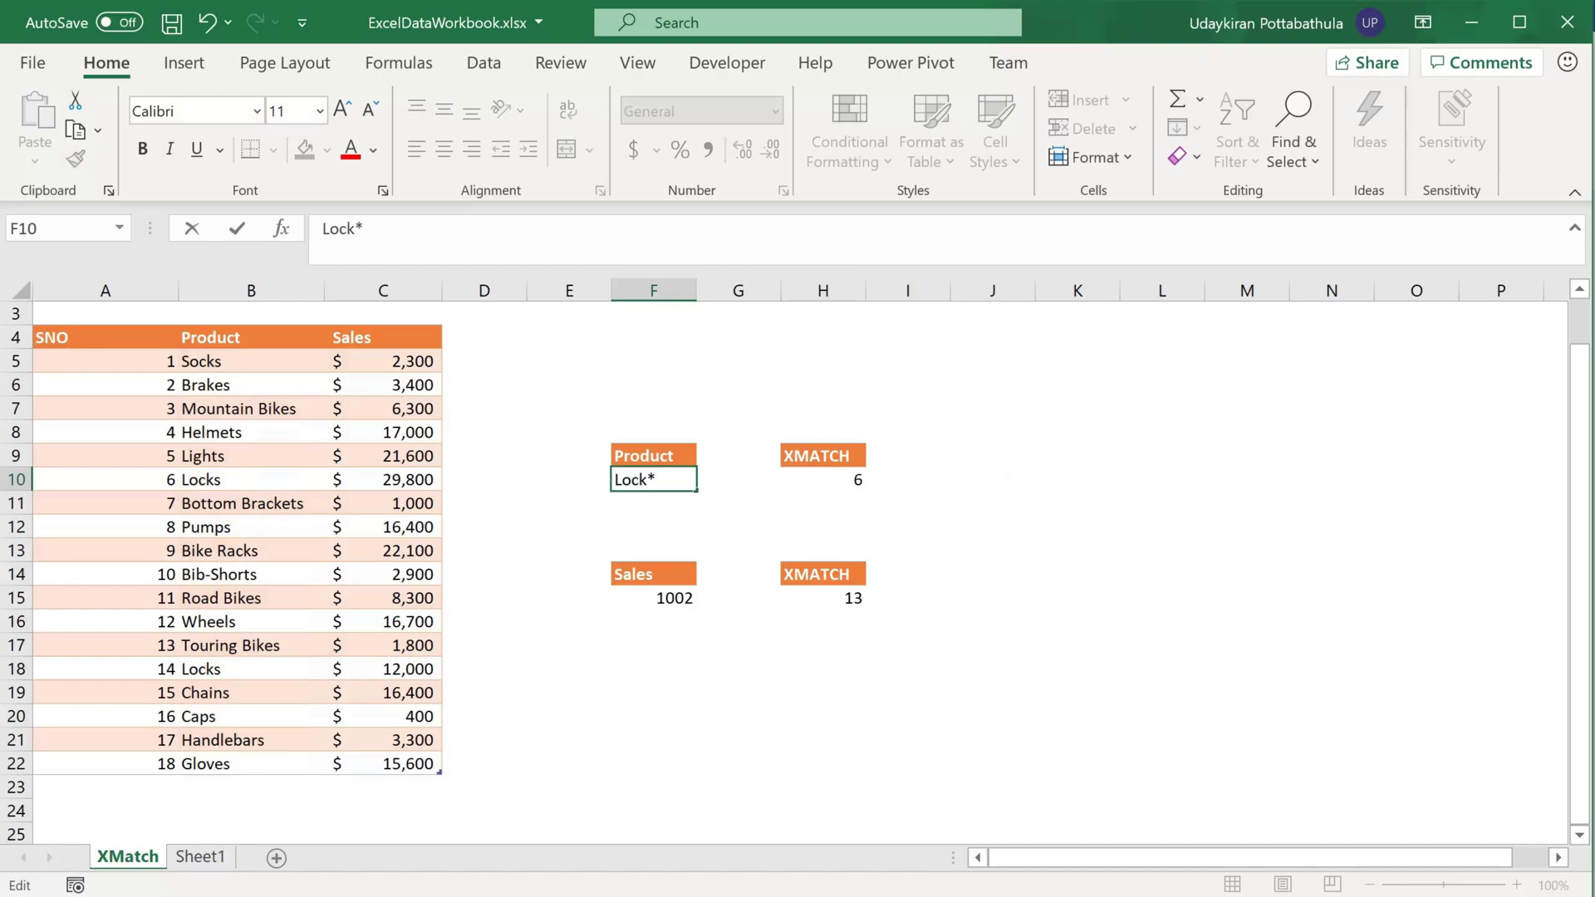
Set the match mode of the XMATCH formula in H10 to 2, Wildcard character match
{"action": "double_click", "coordinate": [852, 482]}
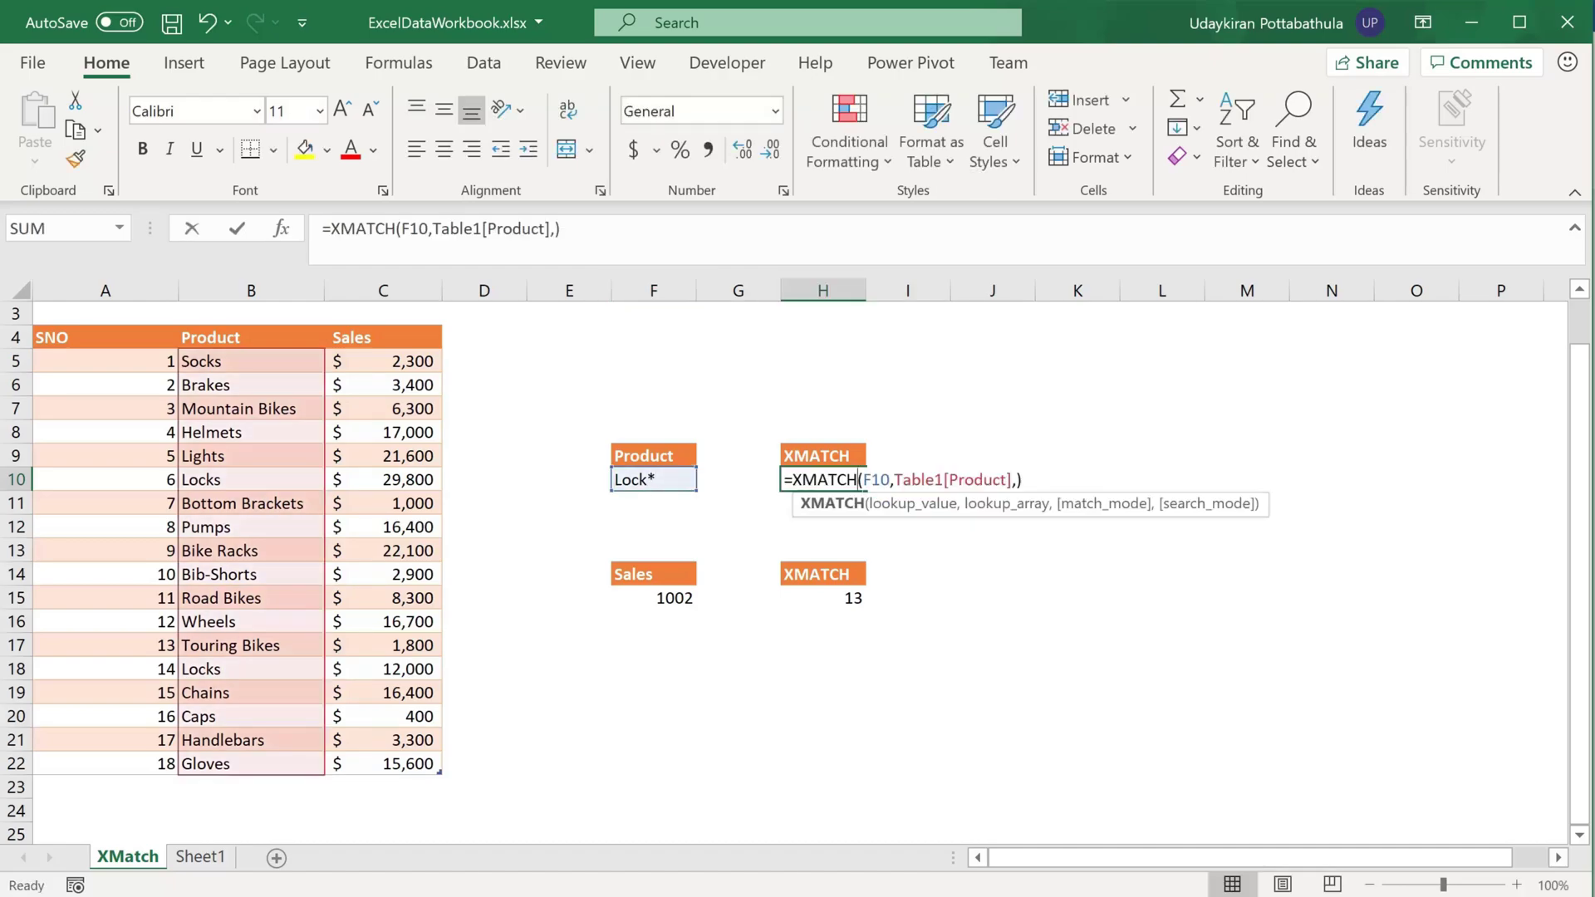
{"action": "left_click", "coordinate": [1017, 480]}
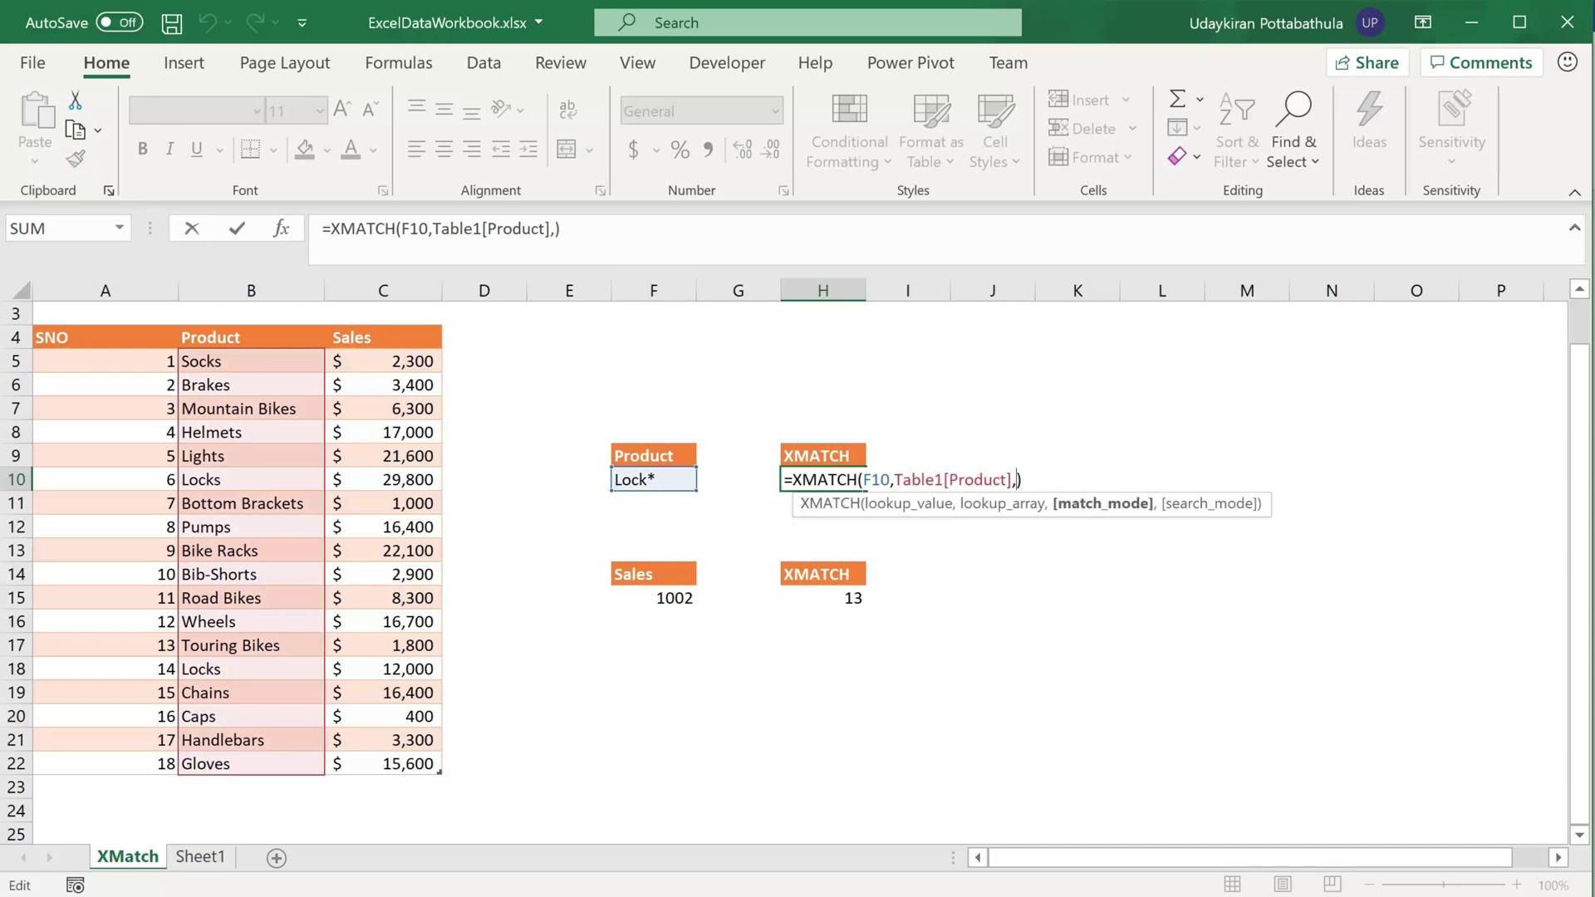
{"action": "type", "text": "2"}
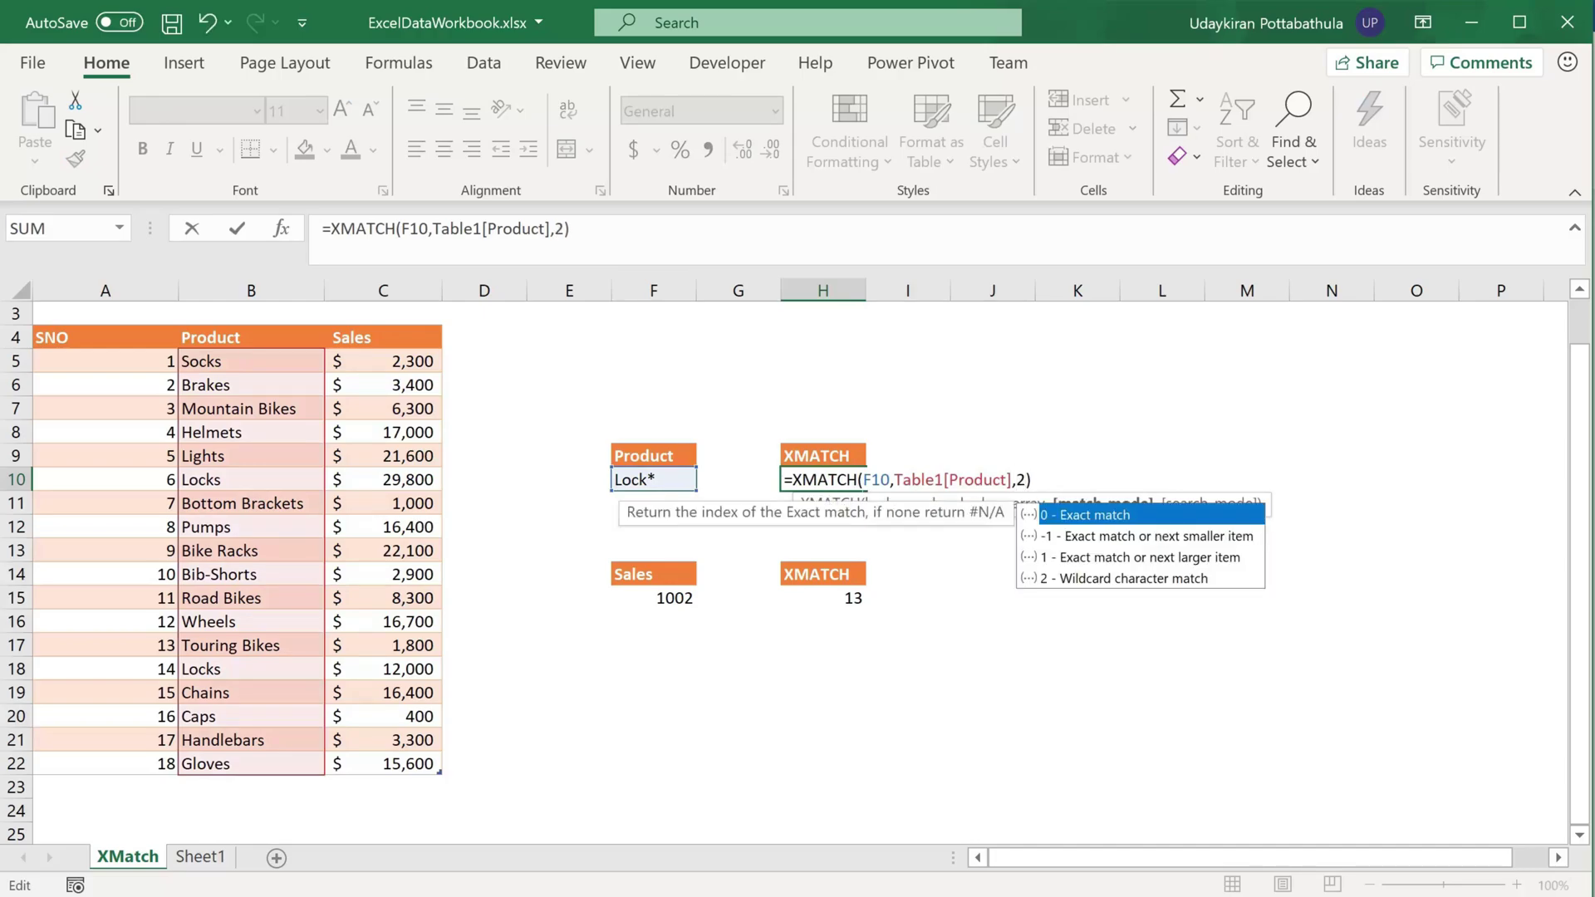
{"action": "key", "text": "Down"}
{"action": "key", "text": "Down"}
{"action": "key", "text": "Down"}
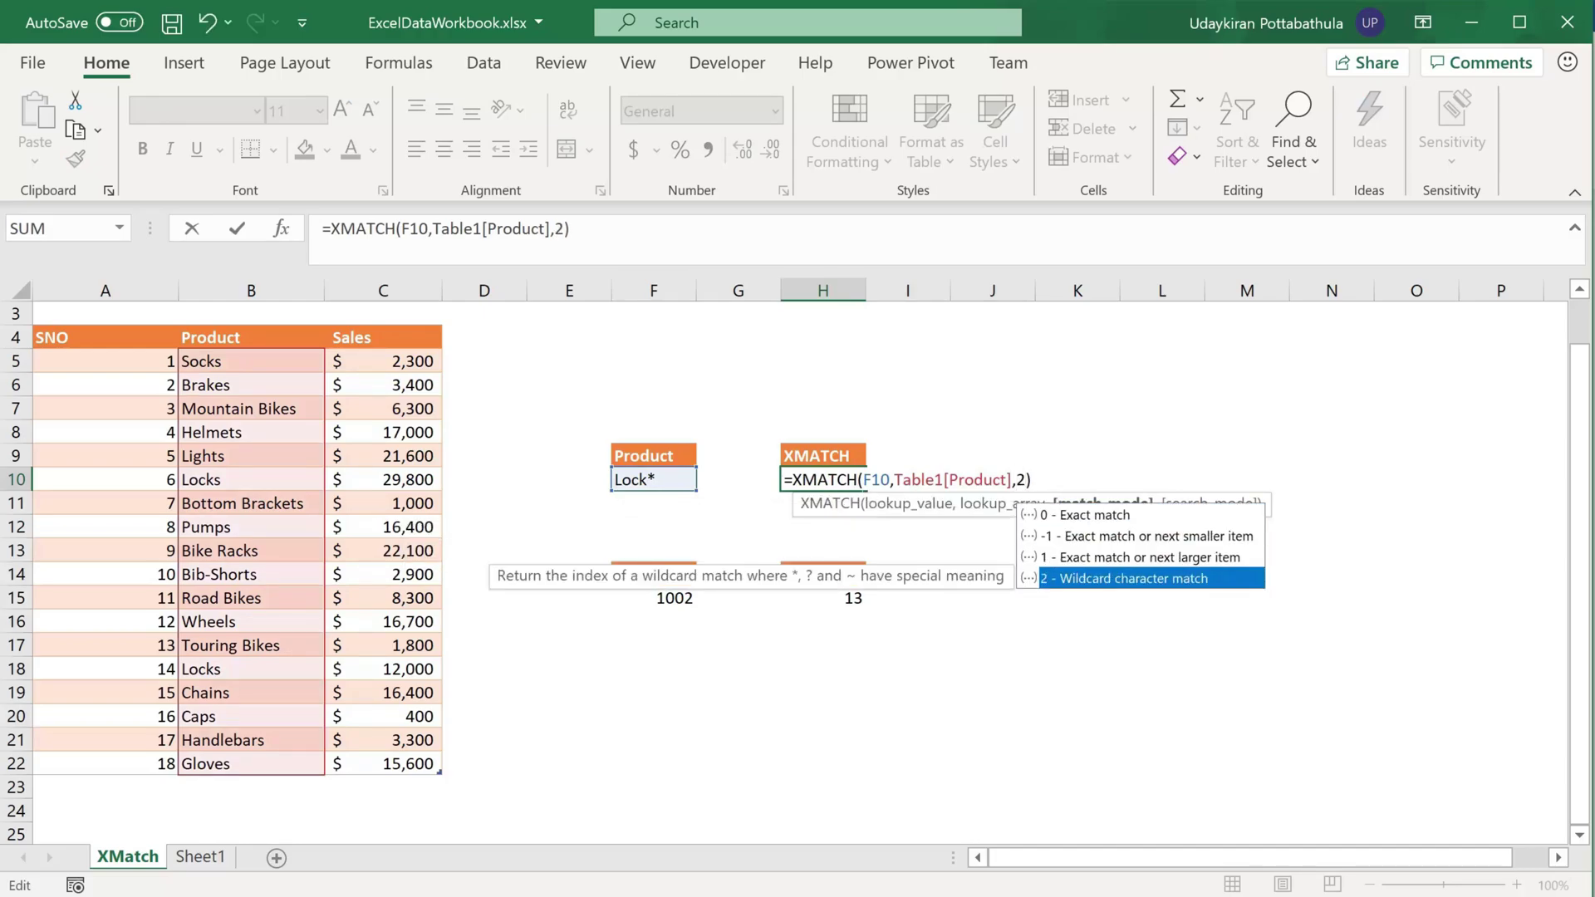
{"action": "key", "text": "Tab"}
{"action": "key", "text": "ctrl+Return"}
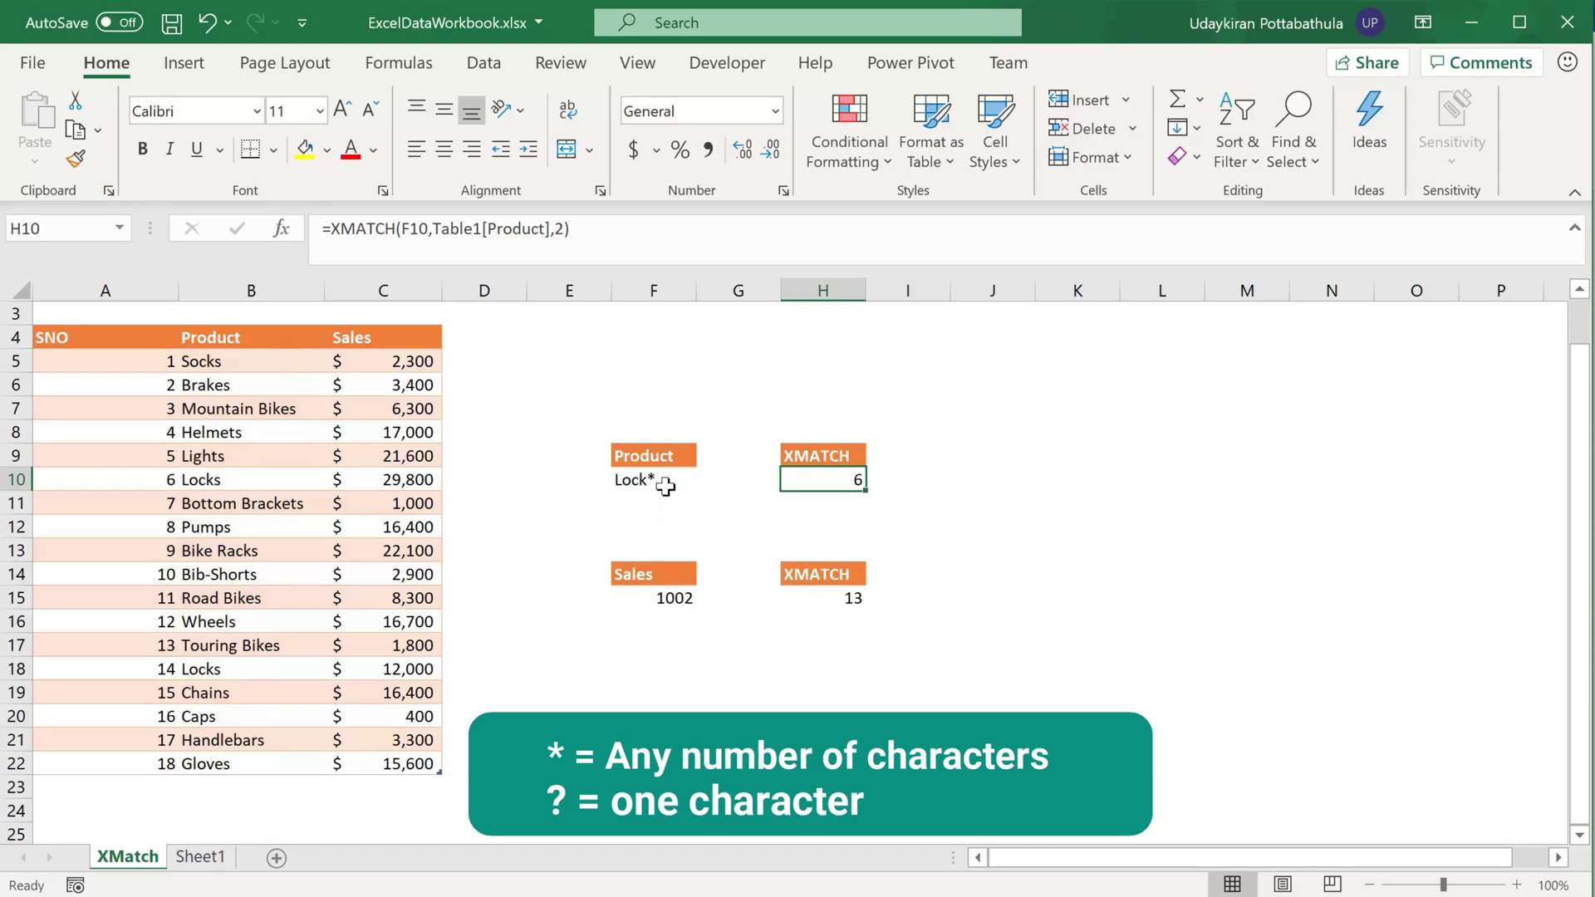
Try the single-character wildcard text Lock? as the lookup product in F10, and restore it to Lock*
{"action": "double_click", "coordinate": [666, 479]}
{"action": "key", "text": "BackSpace"}
{"action": "type", "text": "?"}
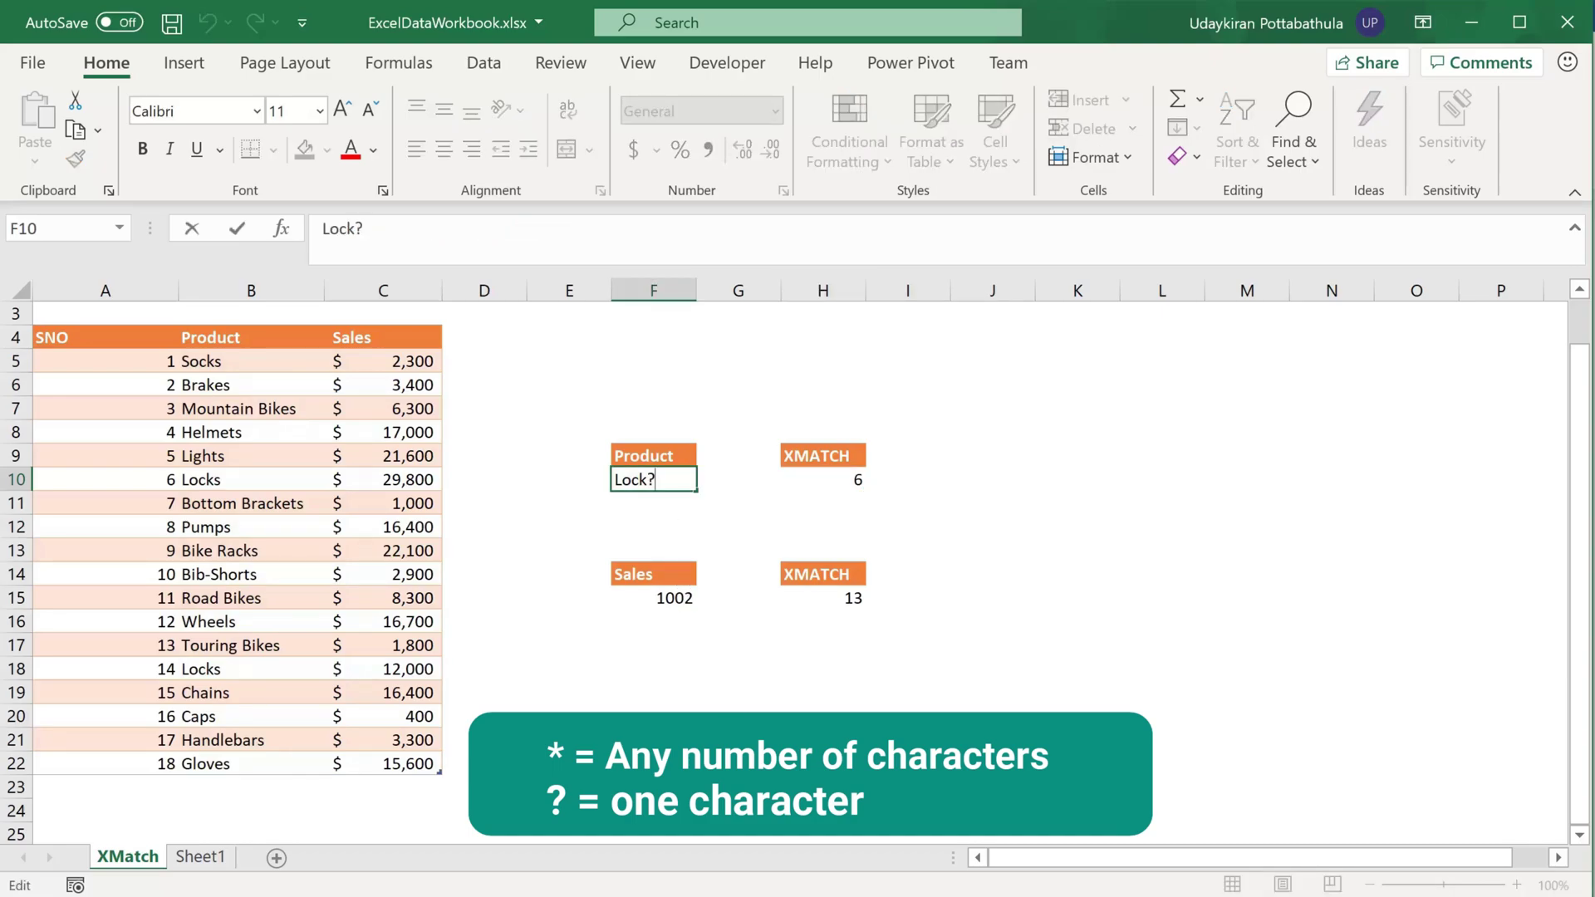
{"action": "key", "text": "Delete"}
{"action": "type", "text": "*"}
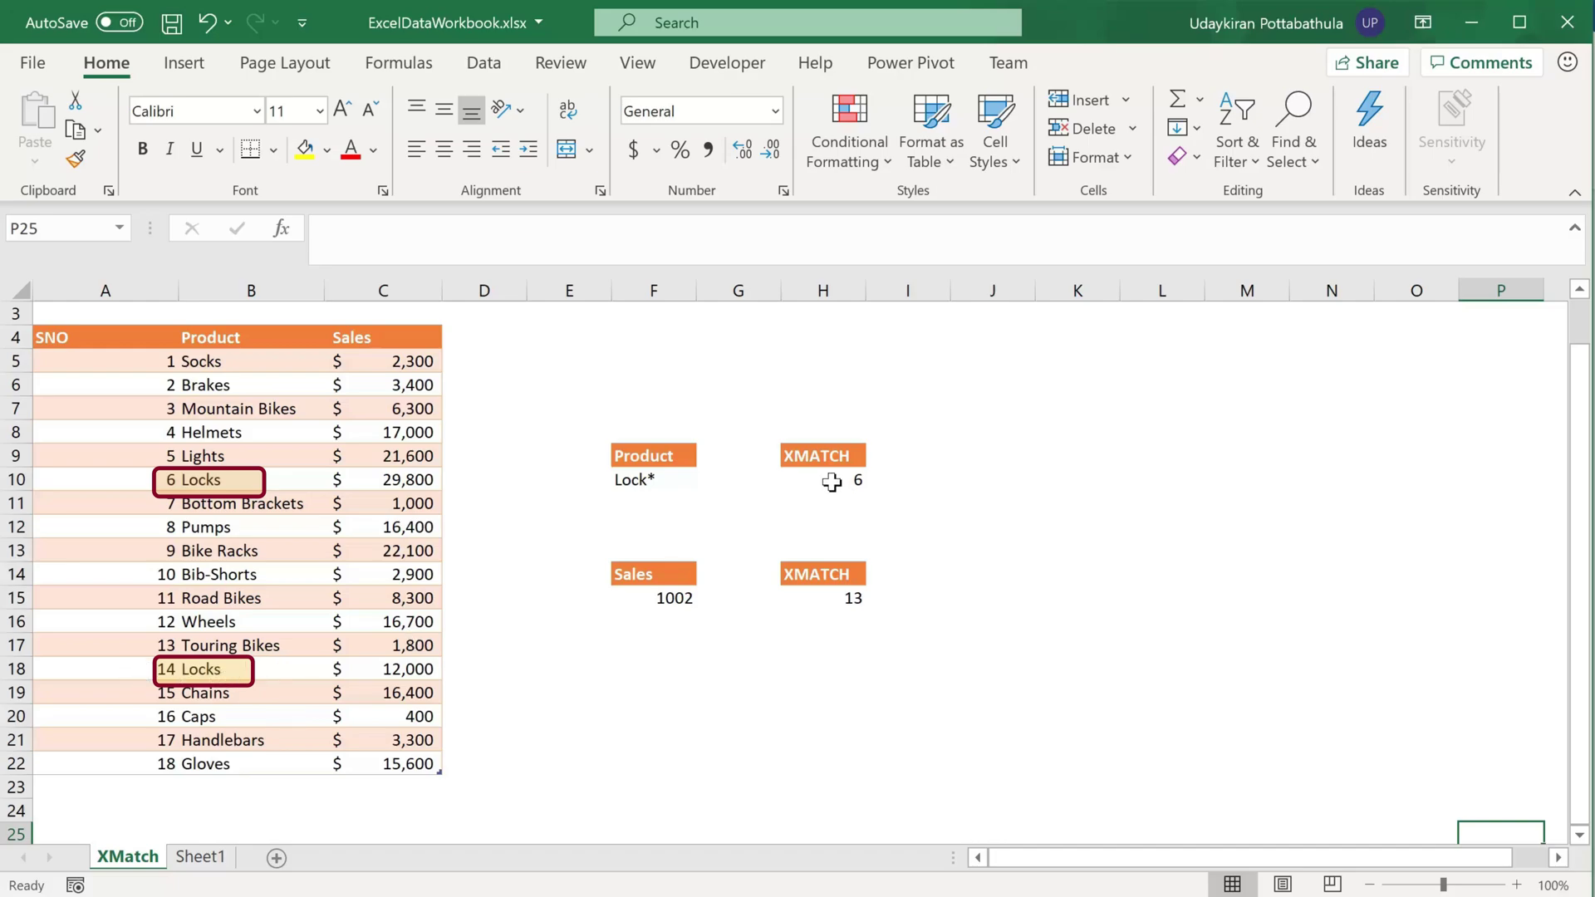
Add search mode -1, Search last-to-first, as the fourth argument of the XMATCH formula in H10
{"action": "double_click", "coordinate": [831, 482]}
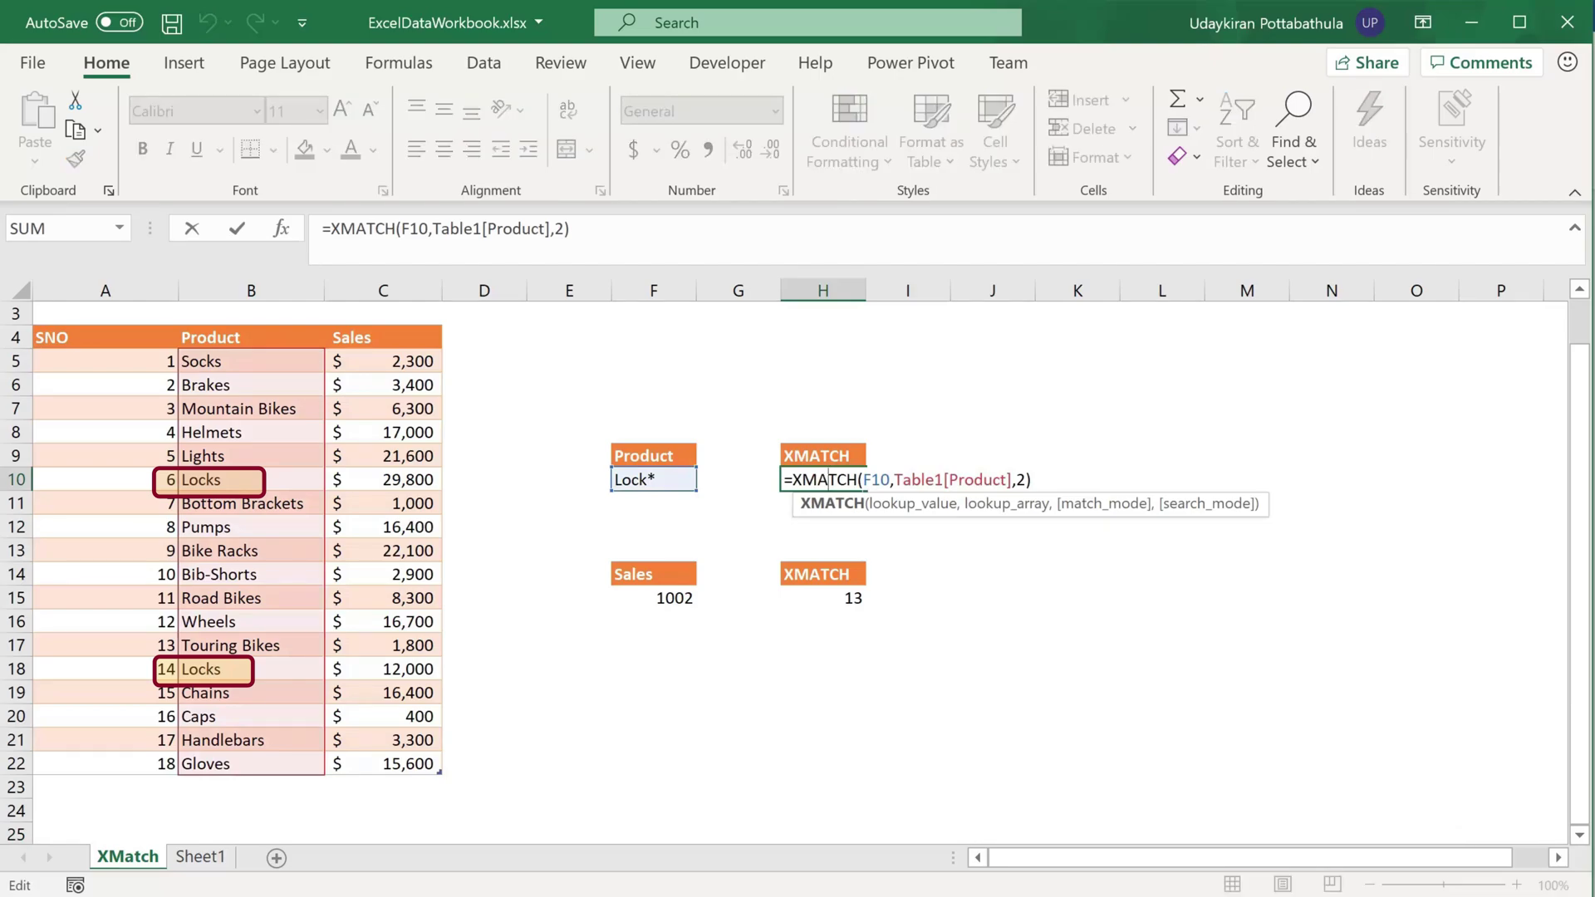
{"action": "left_click", "coordinate": [1021, 480]}
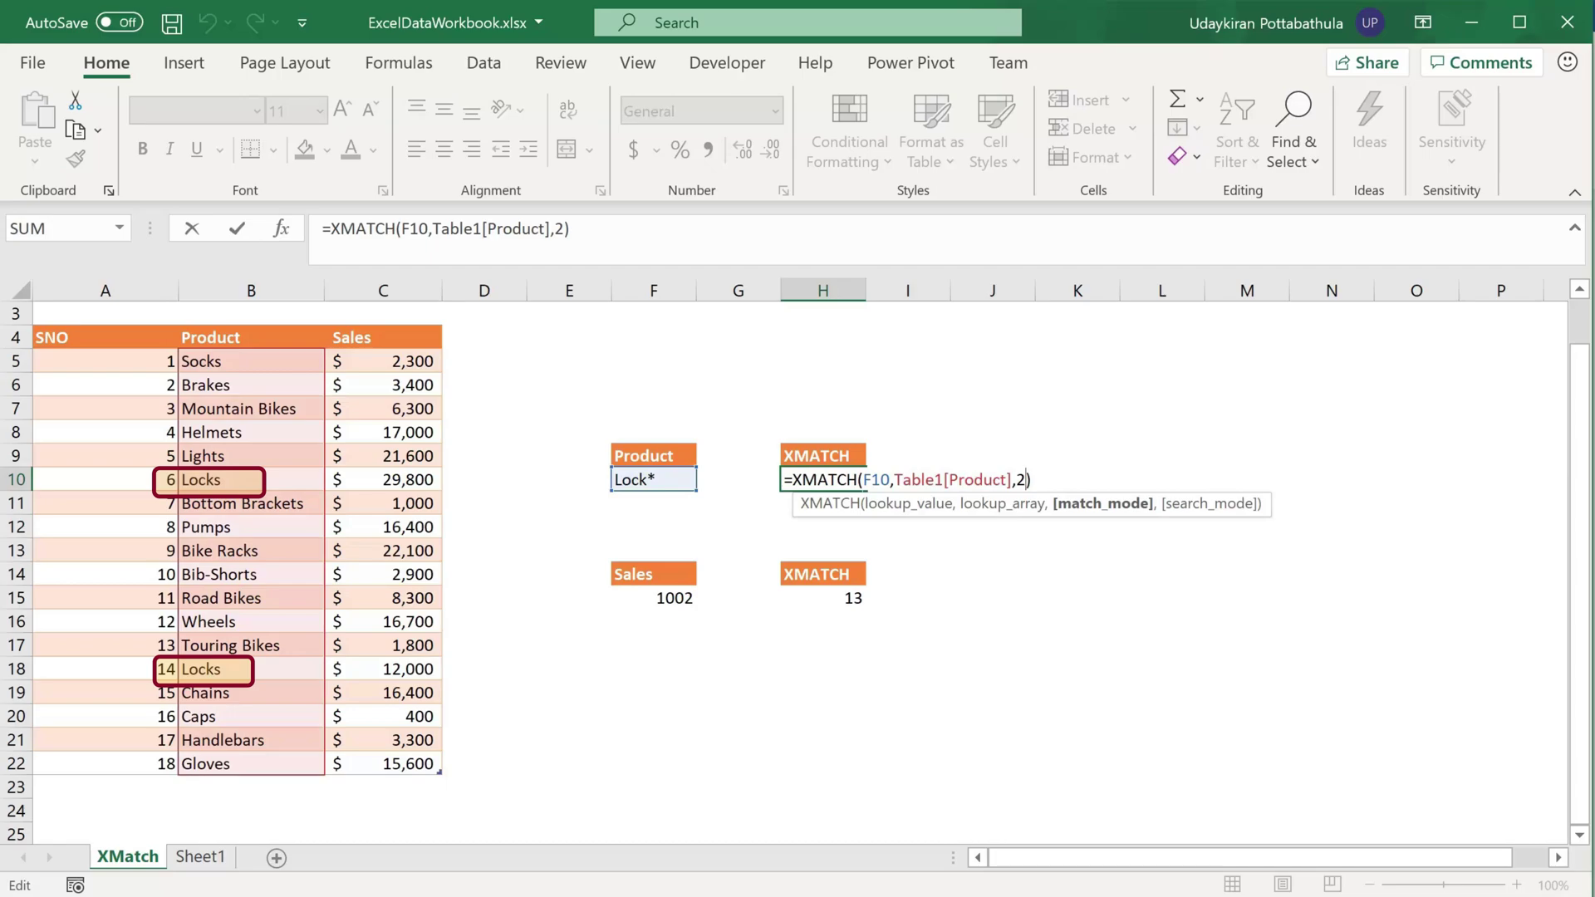
{"action": "type", "text": ","}
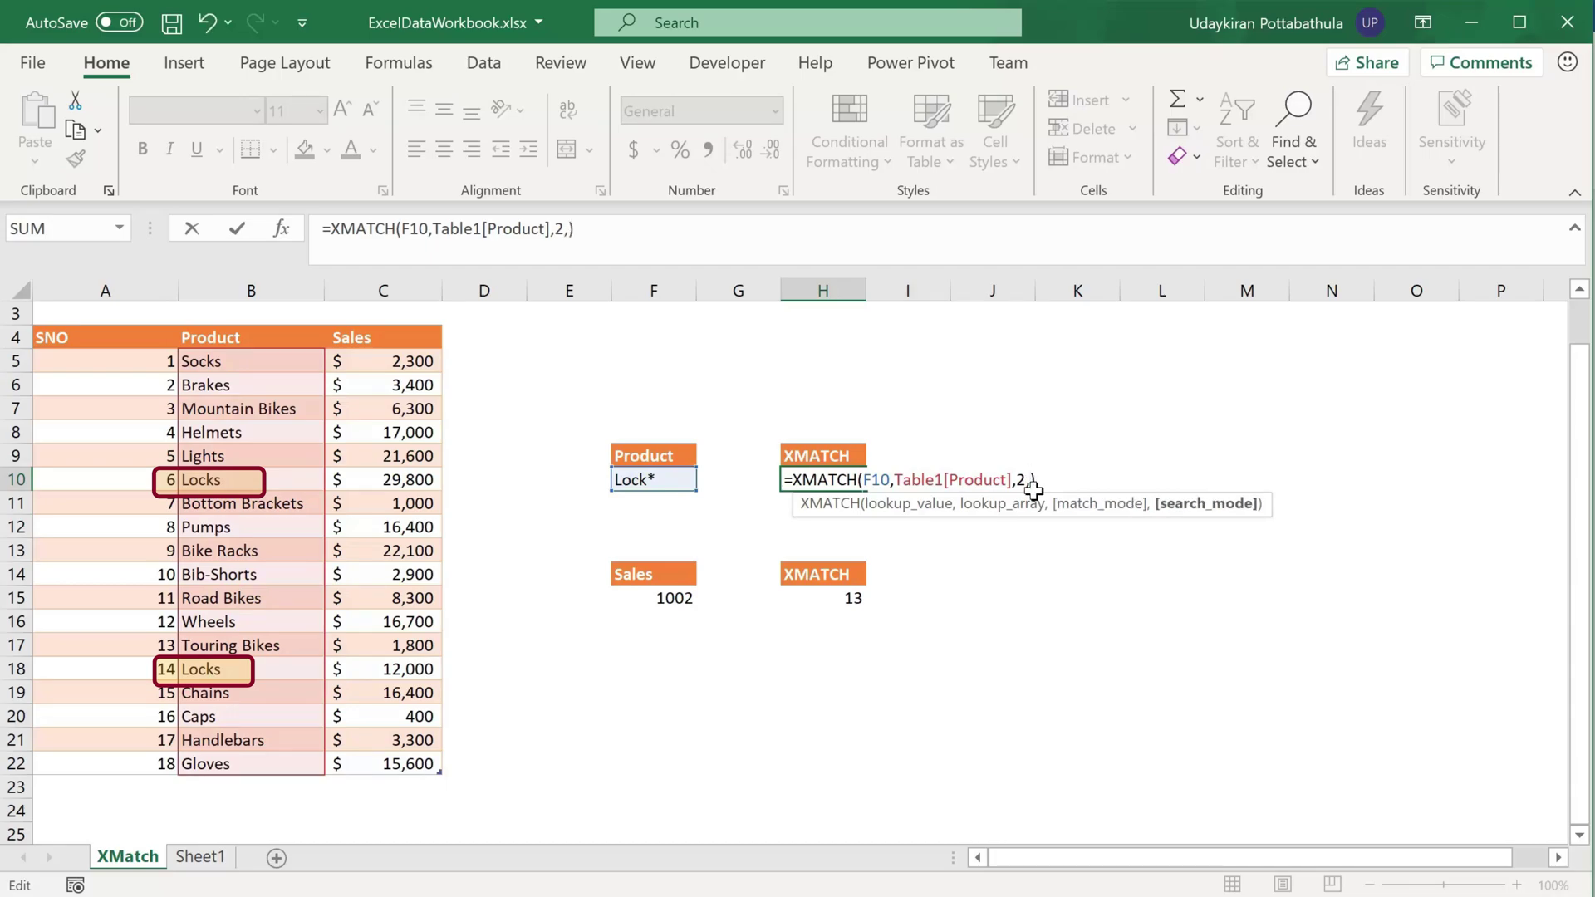
{"action": "type", "text": "-1"}
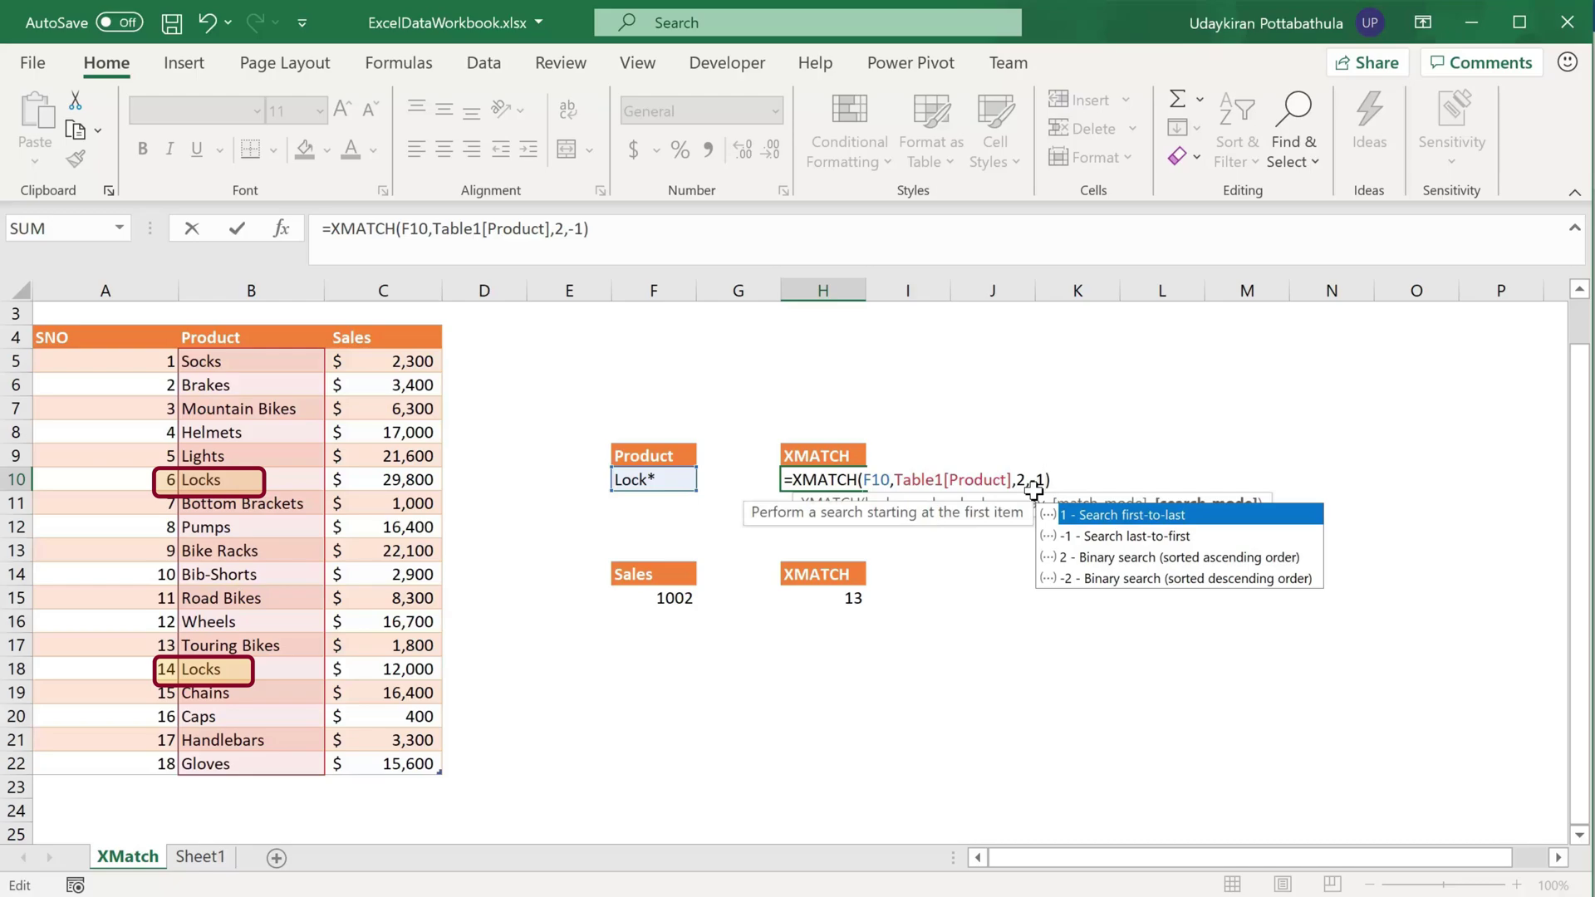
{"action": "key", "text": "Escape"}
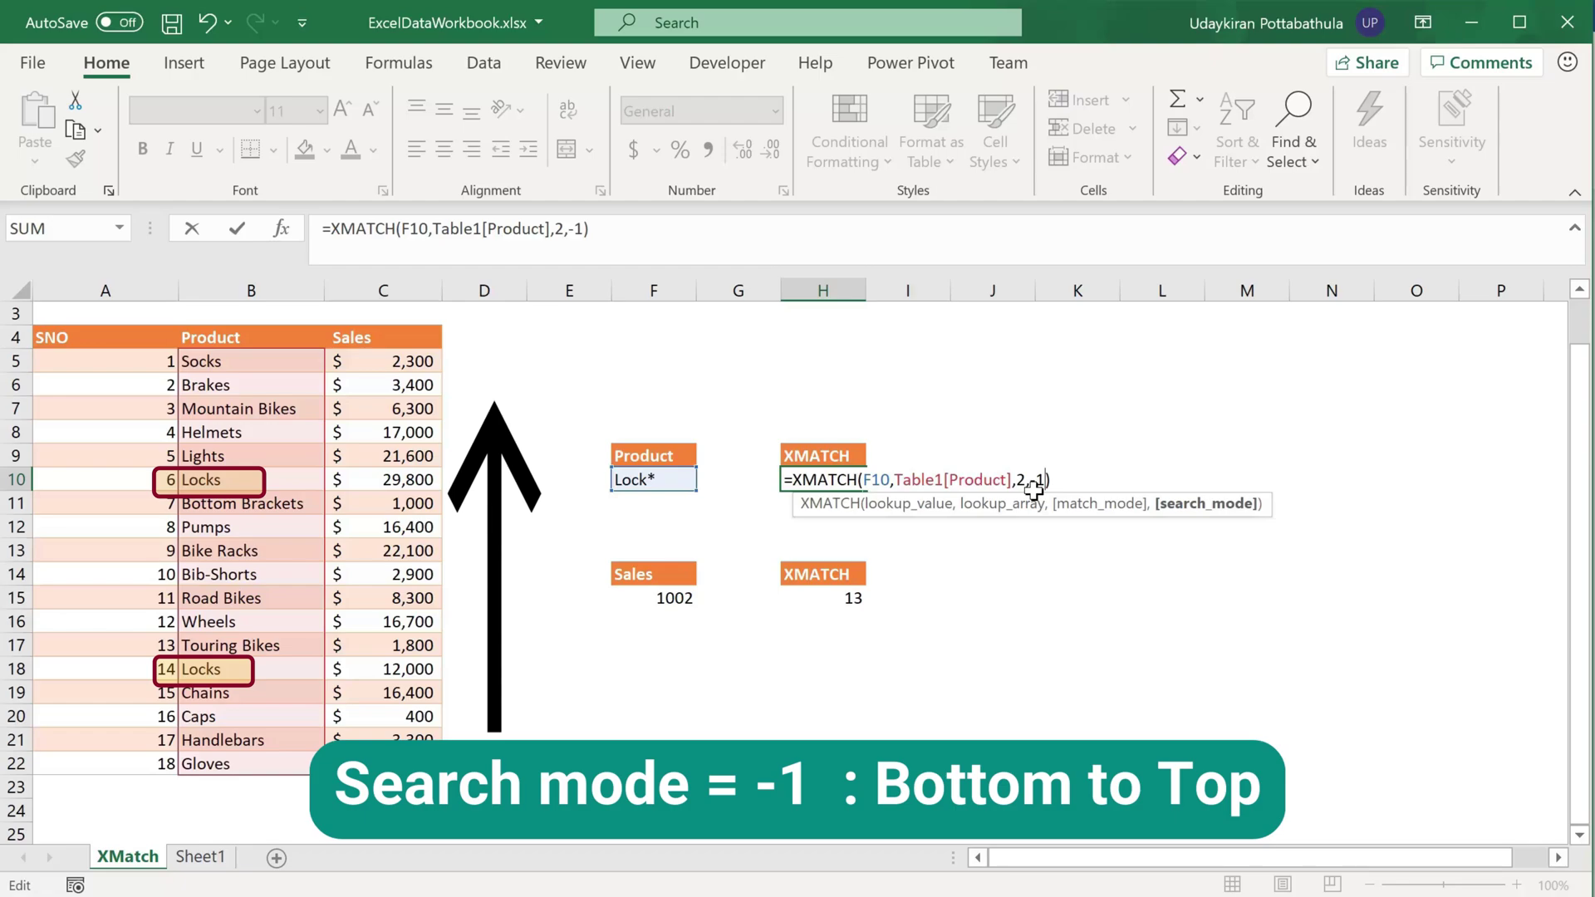
{"action": "key", "text": "Return"}
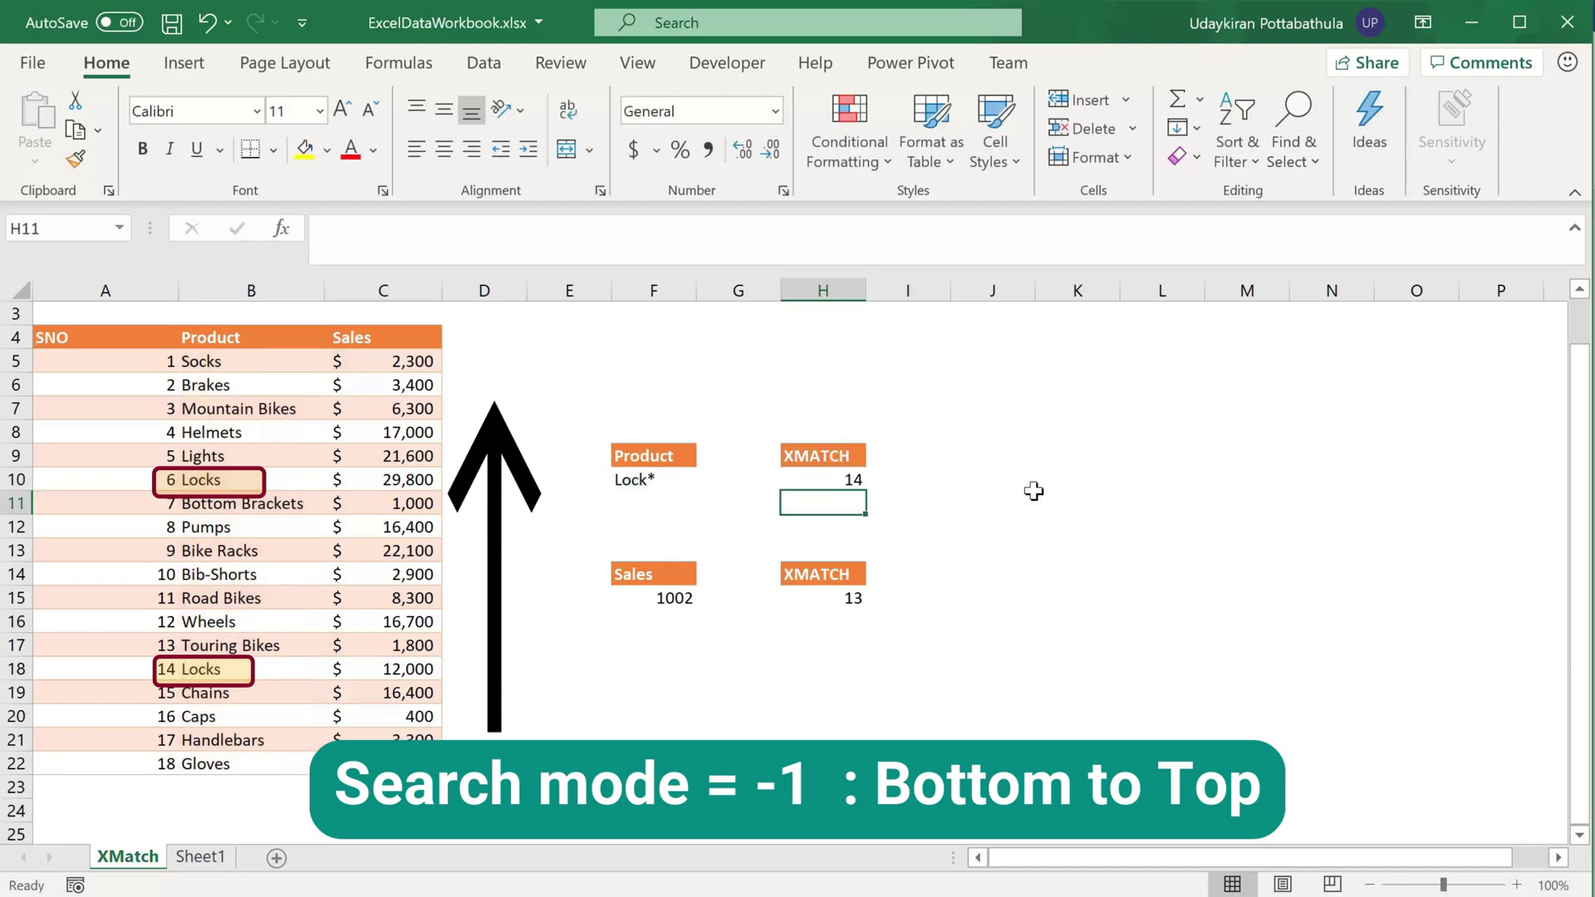
{"action": "key", "text": "Up"}
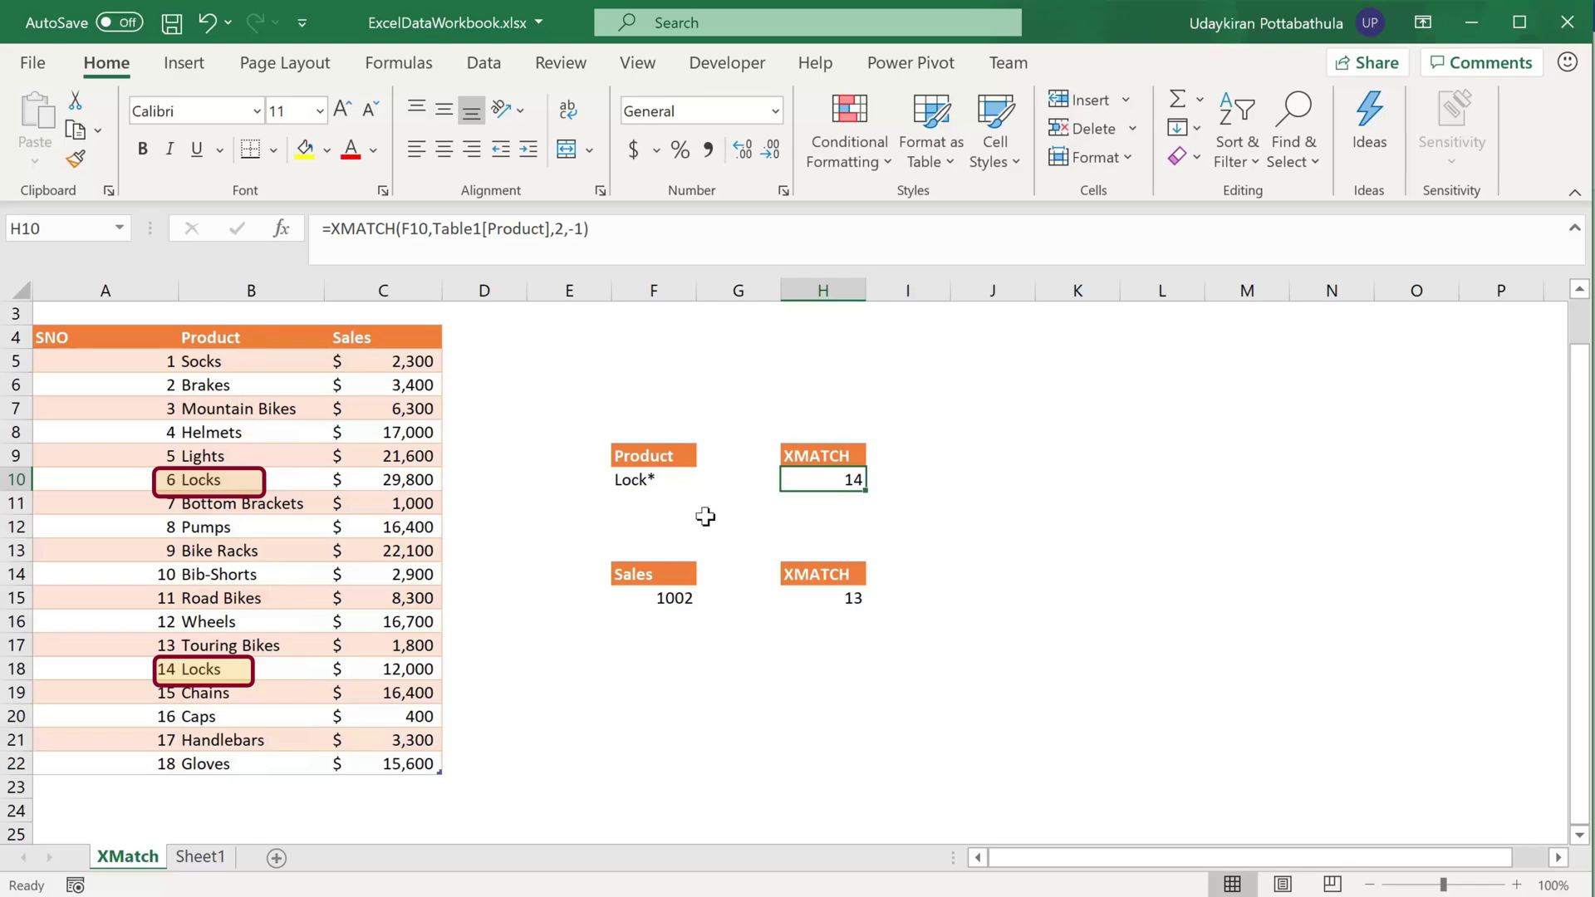
Change the search mode of the XMATCH formula in H10 to 1, Search first-to-last
{"action": "double_click", "coordinate": [818, 479]}
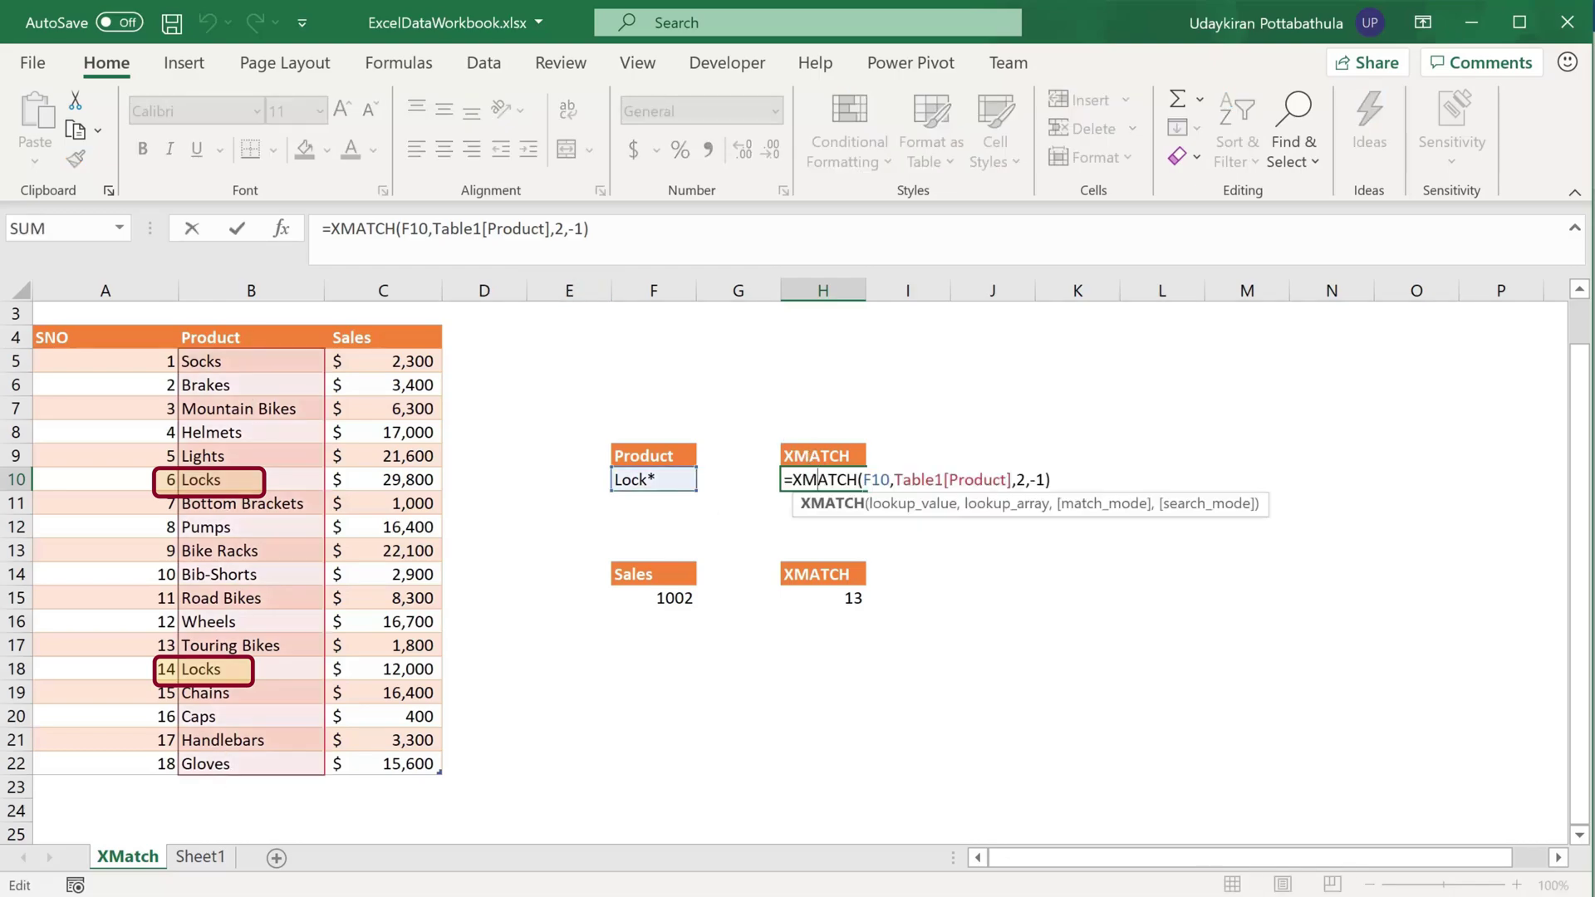
{"action": "left_click", "coordinate": [1034, 480]}
{"action": "key", "text": "BackSpace"}
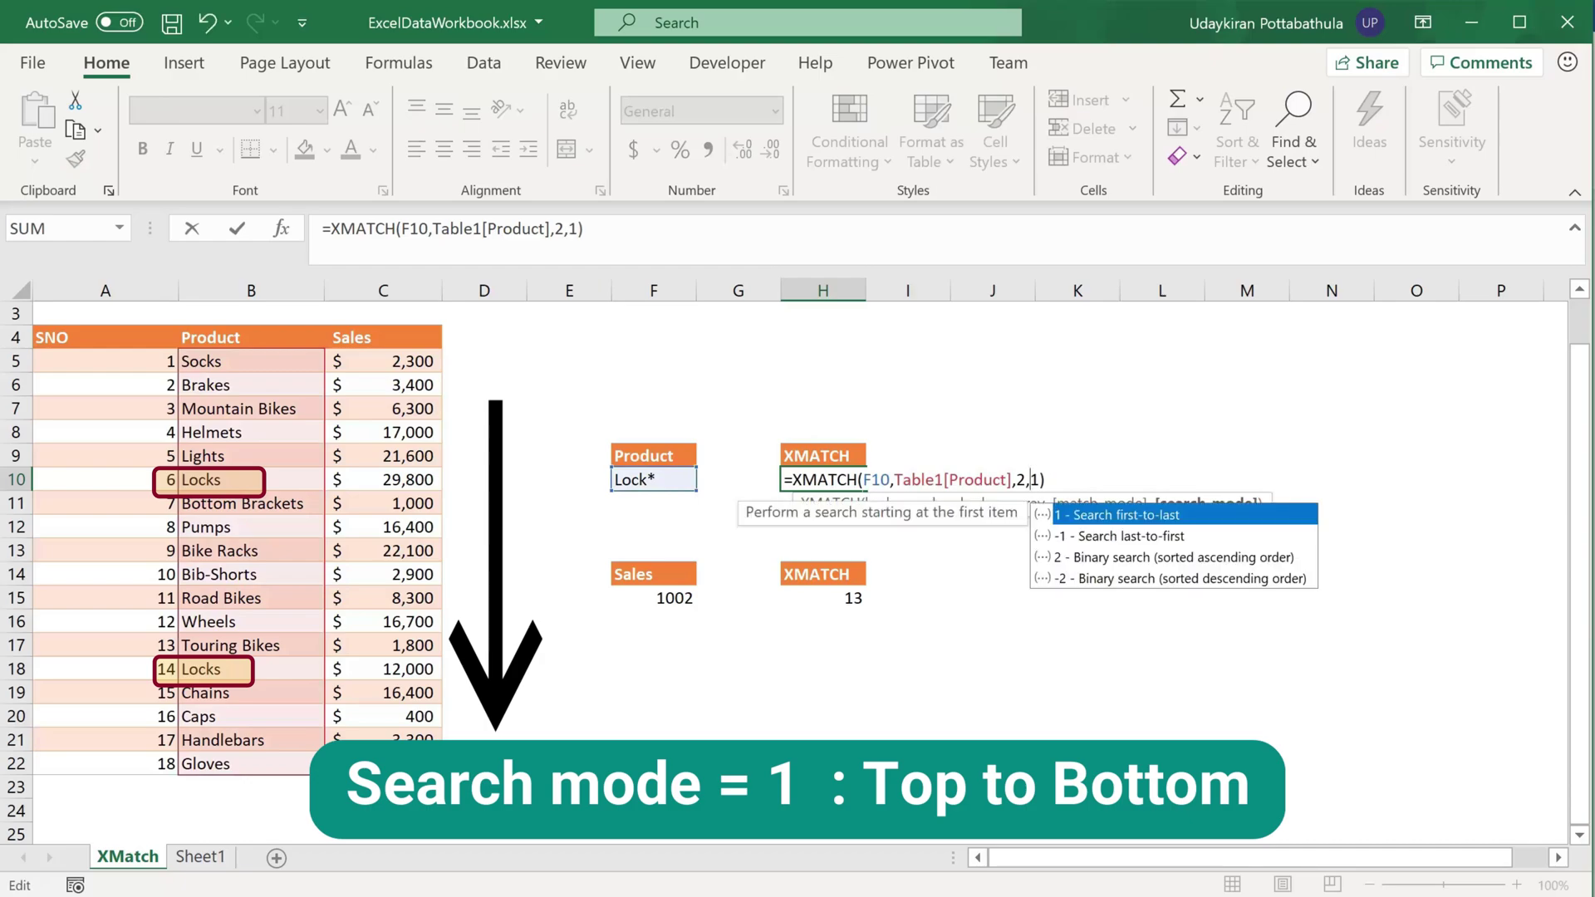
{"action": "key", "text": "Return"}
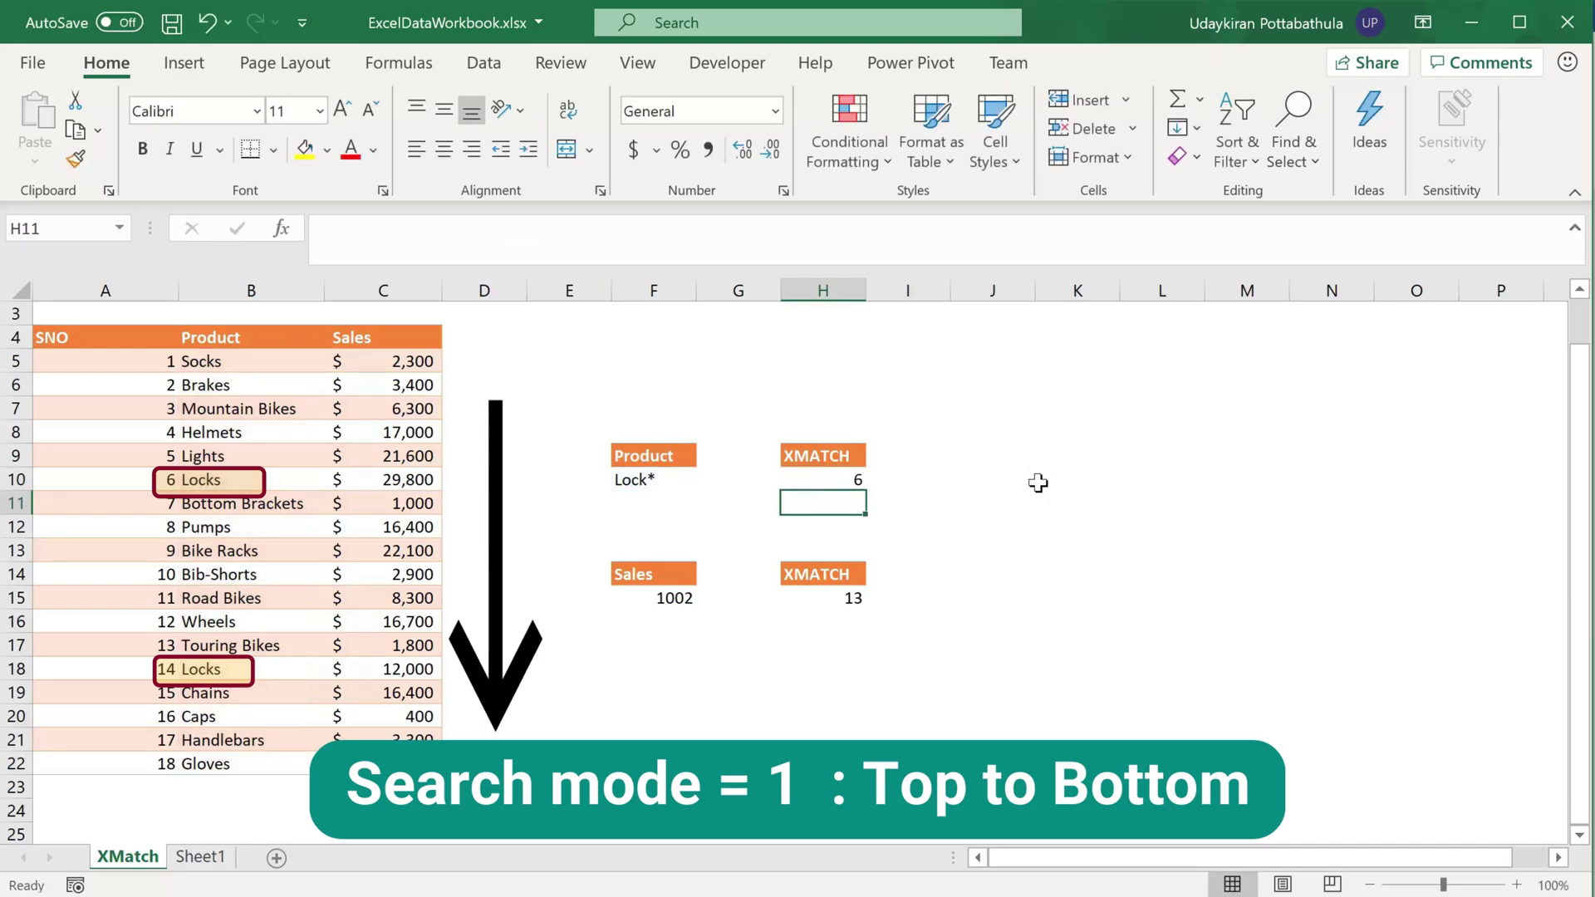
{"action": "key", "text": "Up"}
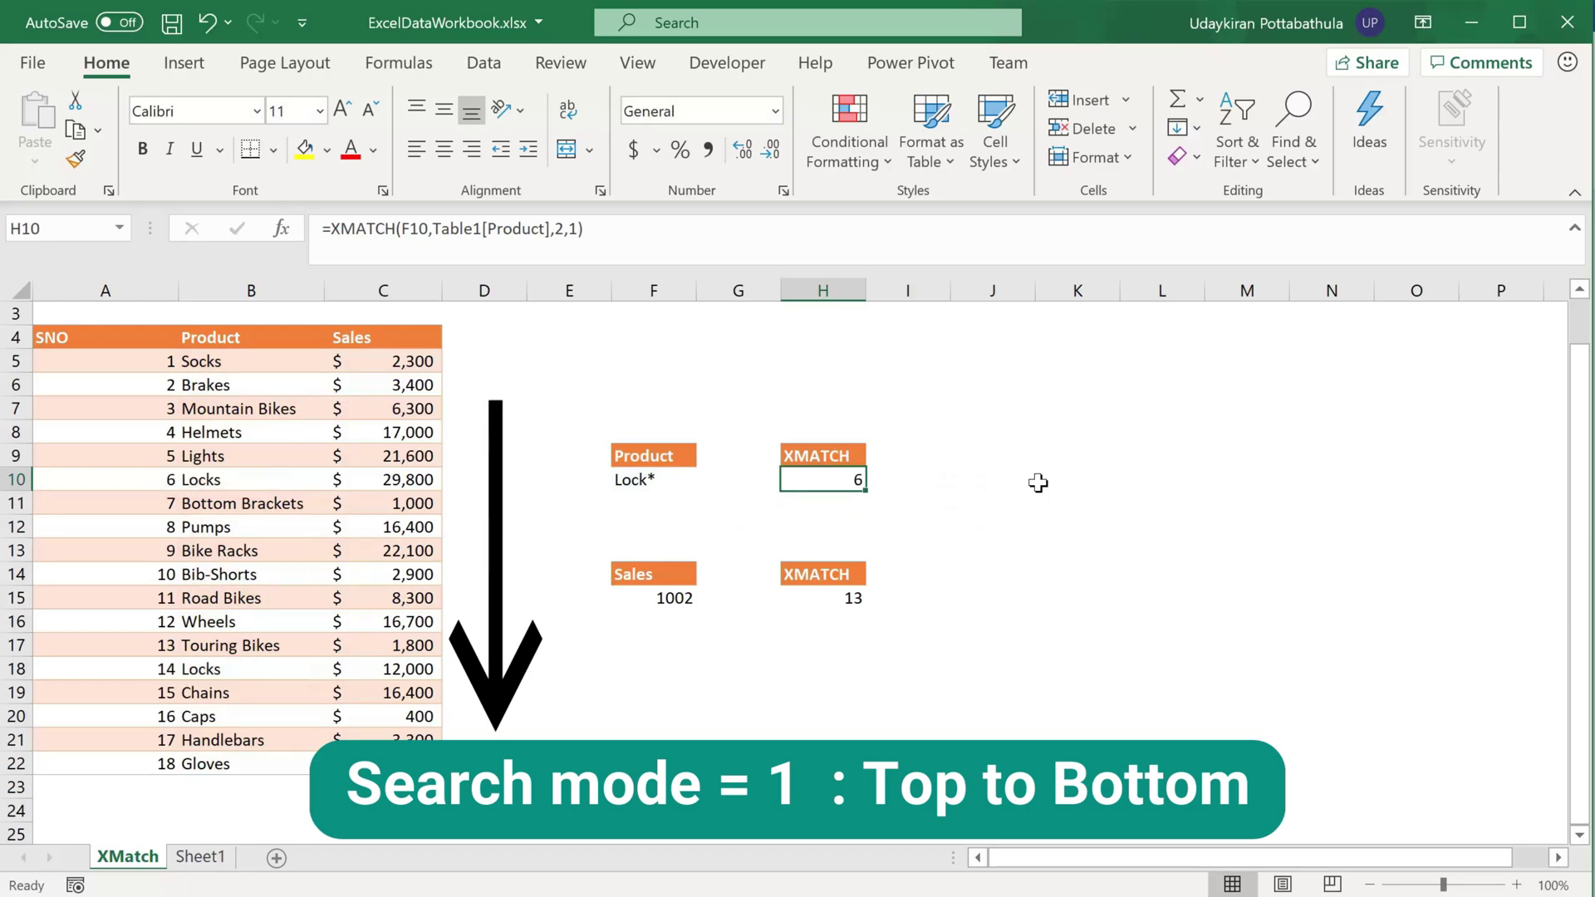
{"action": "left_click", "coordinate": [1525, 827]}
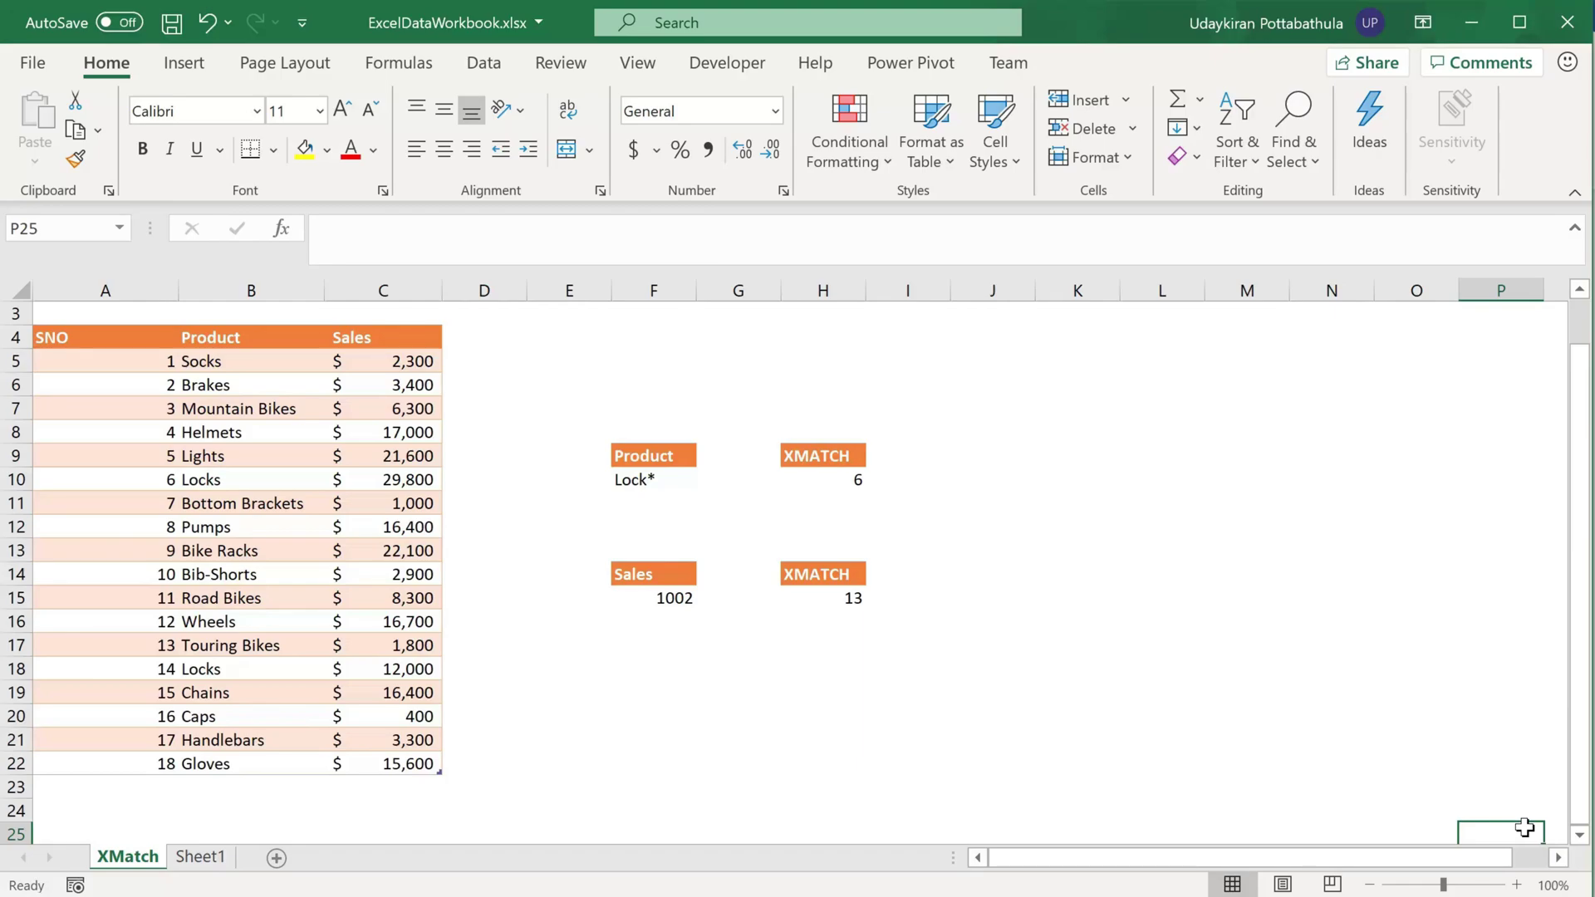